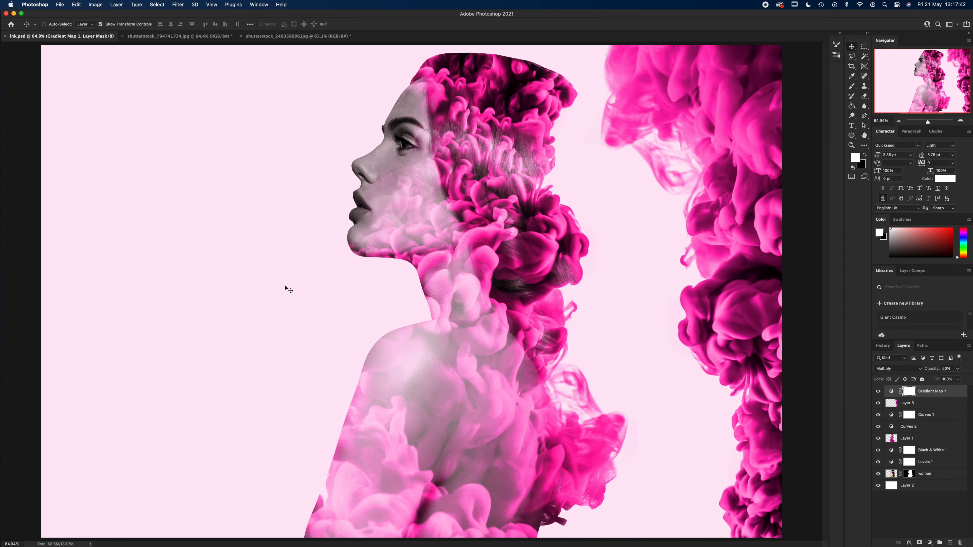
- Switch to the photo of the woman and convert its locked background into a regular layer
click(187, 36)
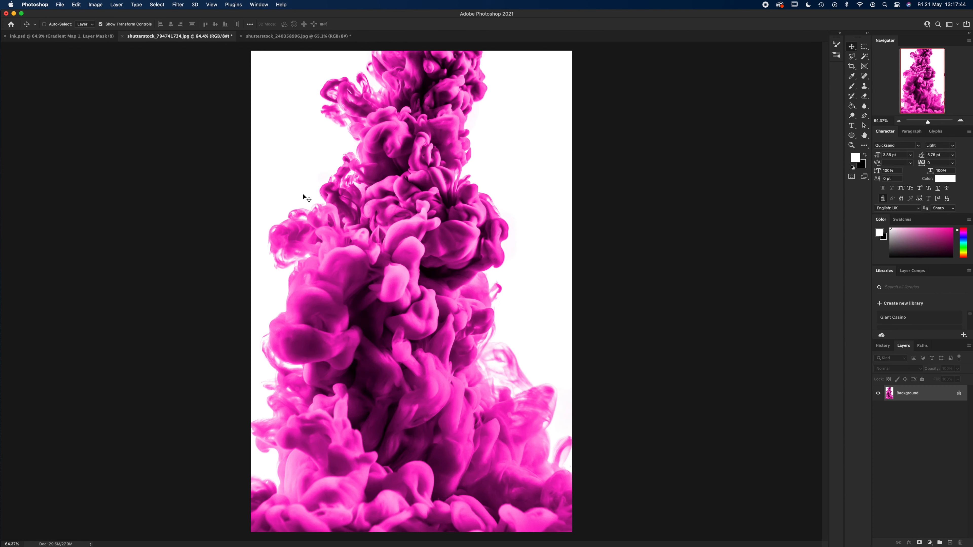
click(267, 36)
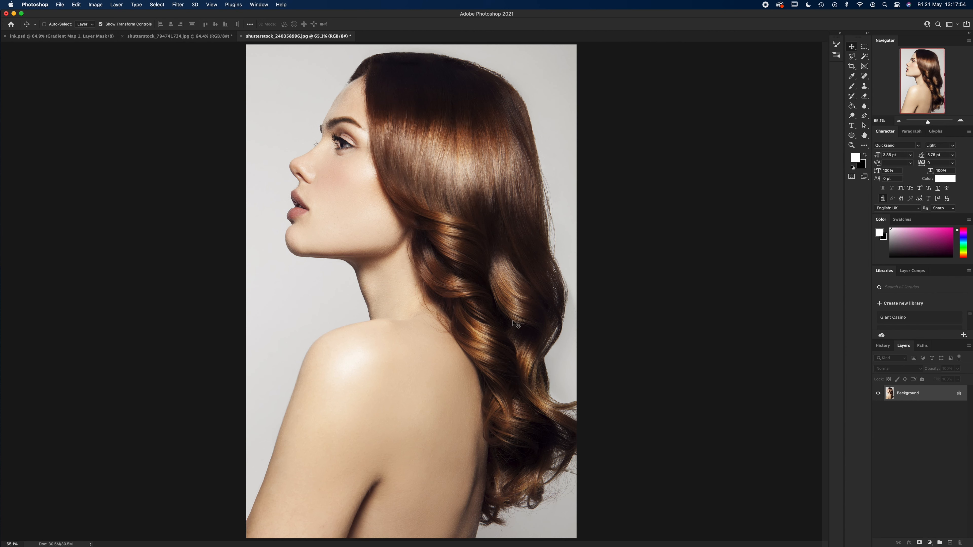
double_click(932, 395)
click(556, 253)
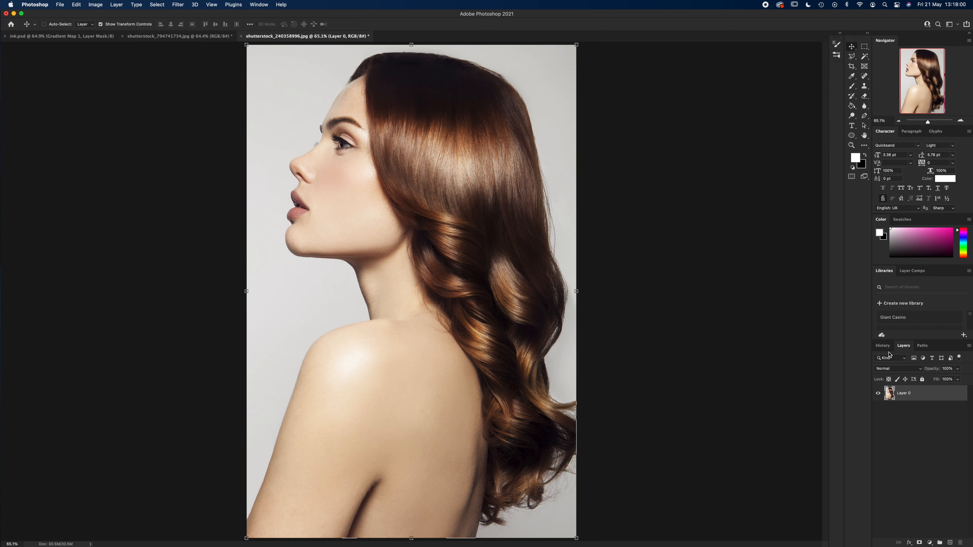
- Widen the canvas of the woman's photo to 4000 pixels, keeping the image centred
key(super+alt+c)
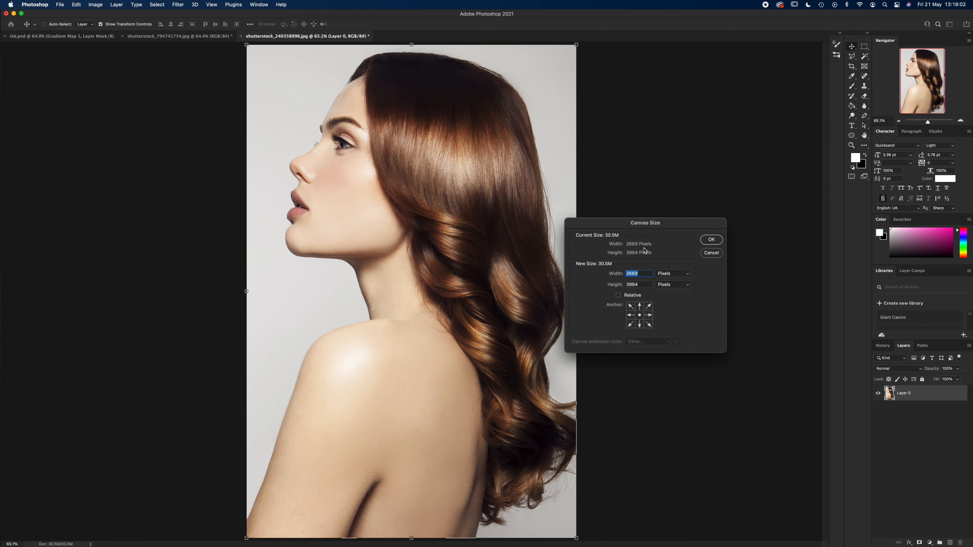
text(4000)
click(711, 240)
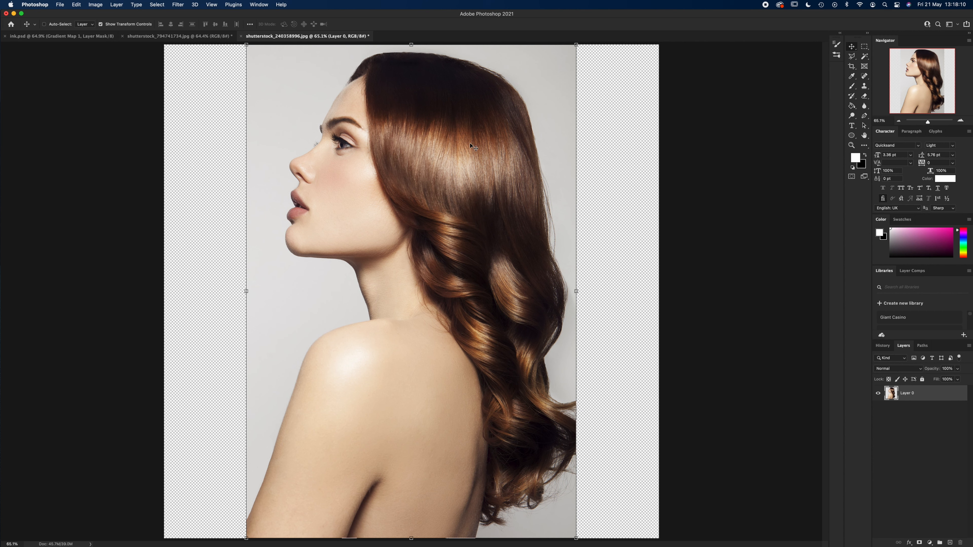
- Trace the woman's outline with the Pen tool, starting at the canvas's lower edge beside her arm, and close the path
key(z)
click(275, 505)
click(275, 505)
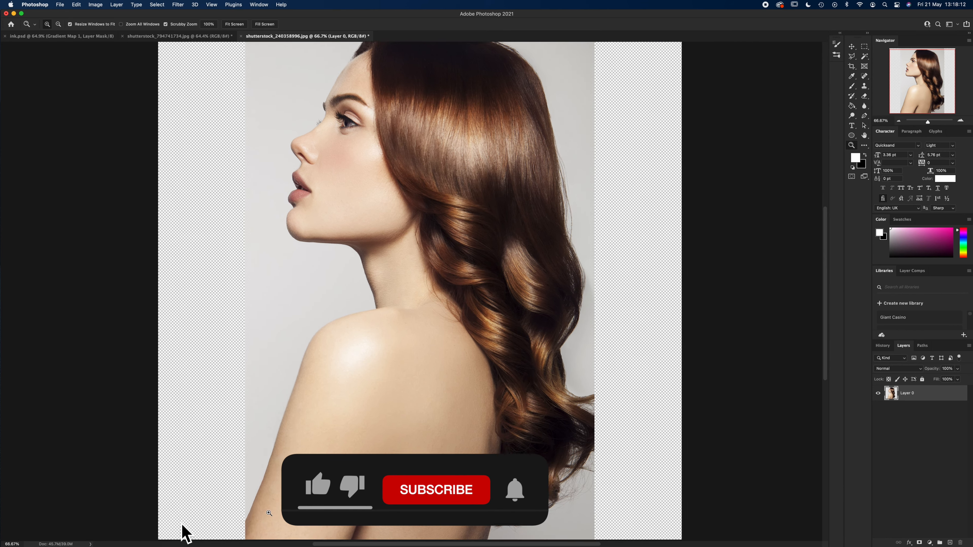
drag(275, 505, 346, 409)
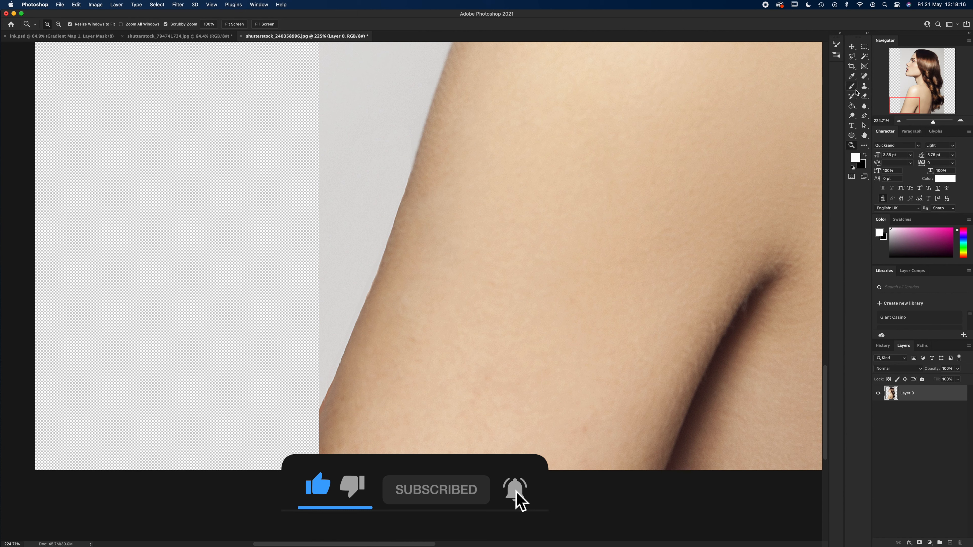
click(865, 116)
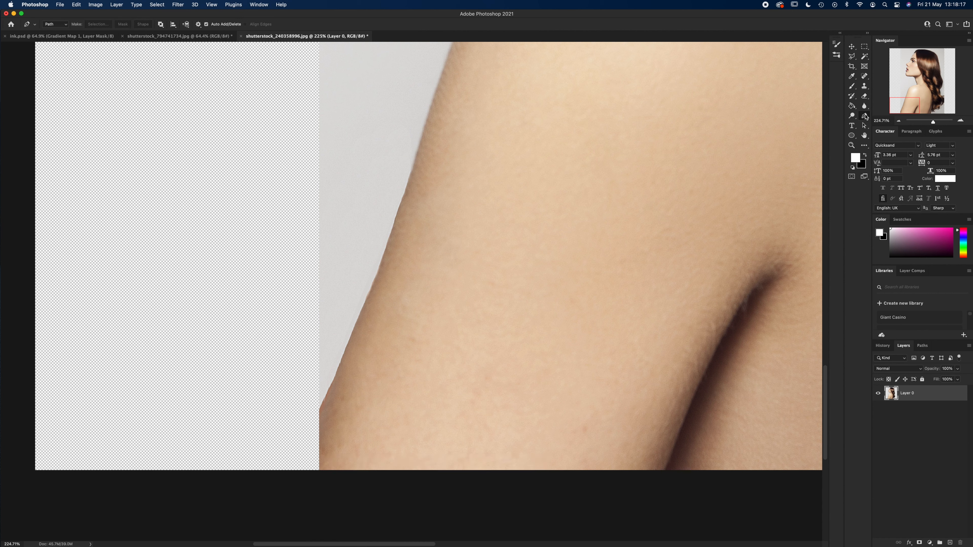
click(284, 473)
click(329, 388)
drag(362, 310, 367, 294)
drag(395, 218, 397, 211)
drag(416, 157, 416, 155)
drag(444, 109, 431, 326)
click(427, 301)
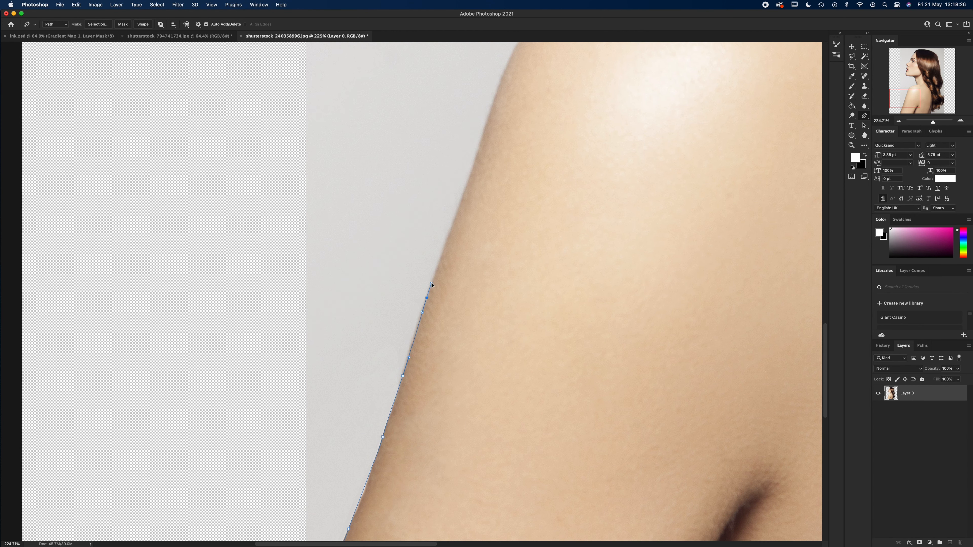
click(457, 215)
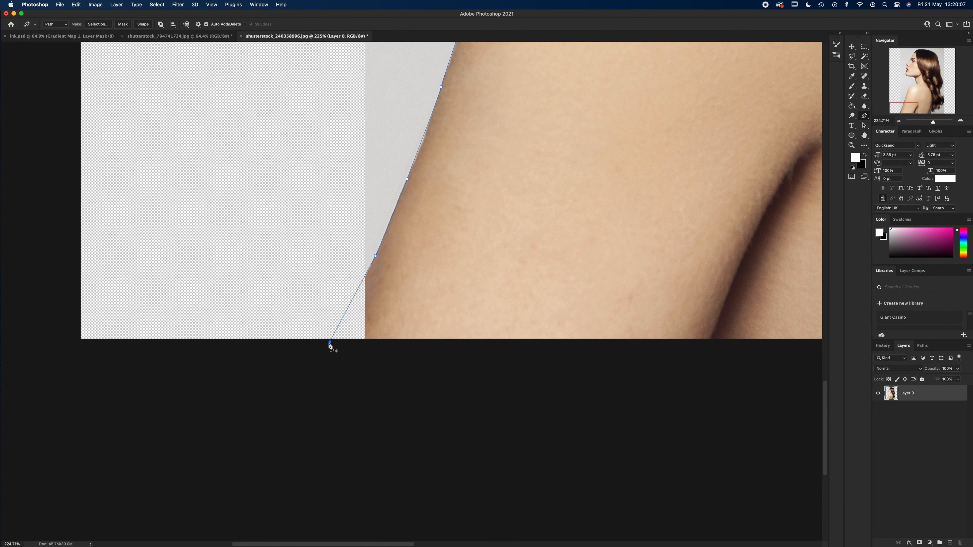
click(330, 342)
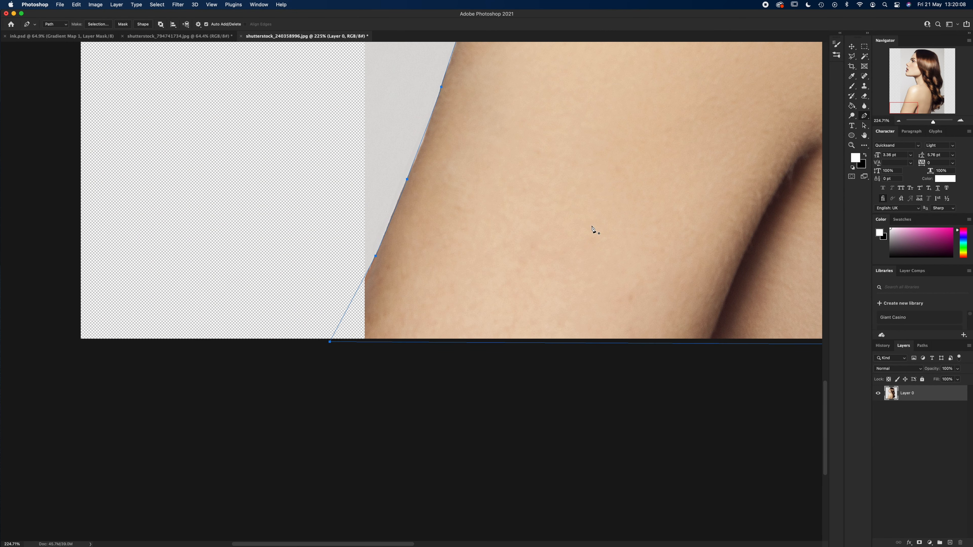
- Turn the outline path into a new selection and use it as a layer mask that isolates the woman
key(z)
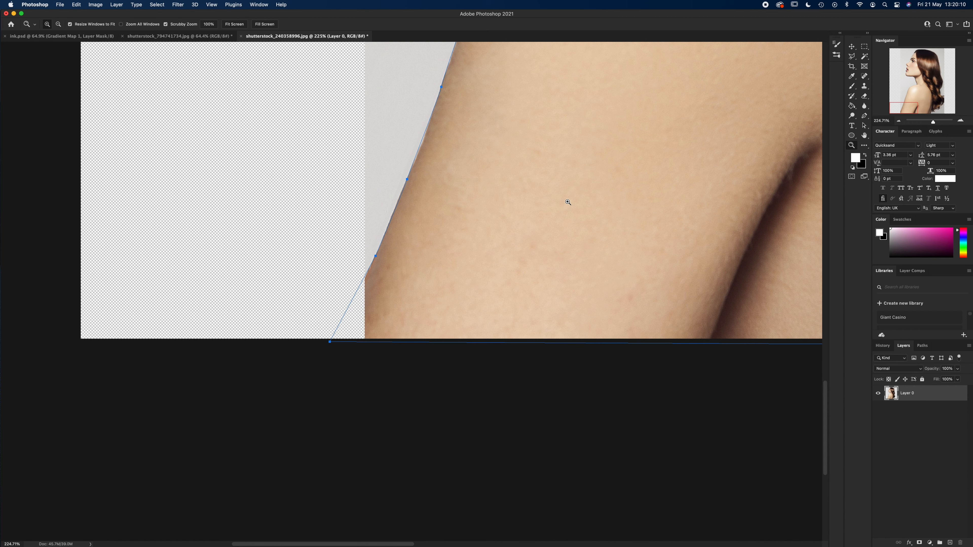
alt+click(570, 202)
alt+click(576, 176)
drag(539, 212, 361, 363)
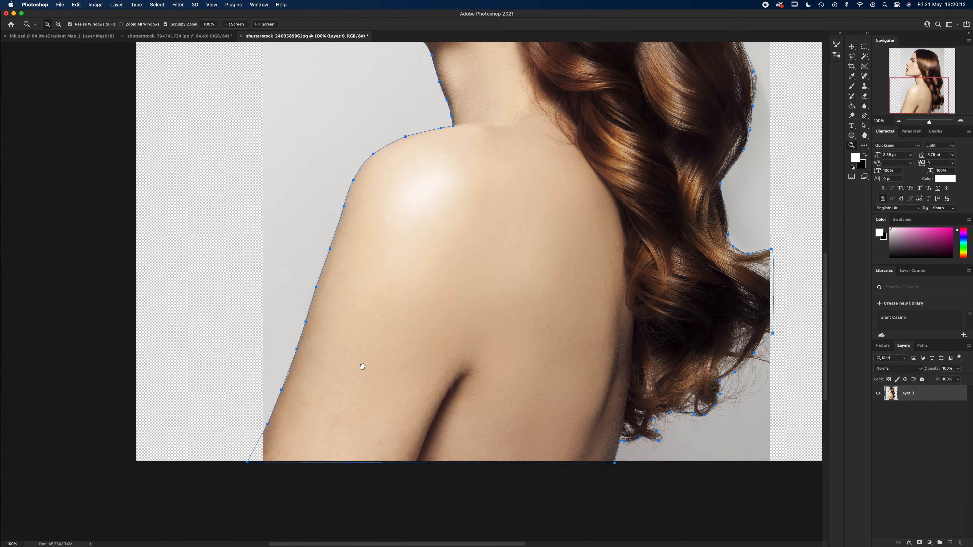
alt+click(482, 237)
drag(484, 264, 456, 440)
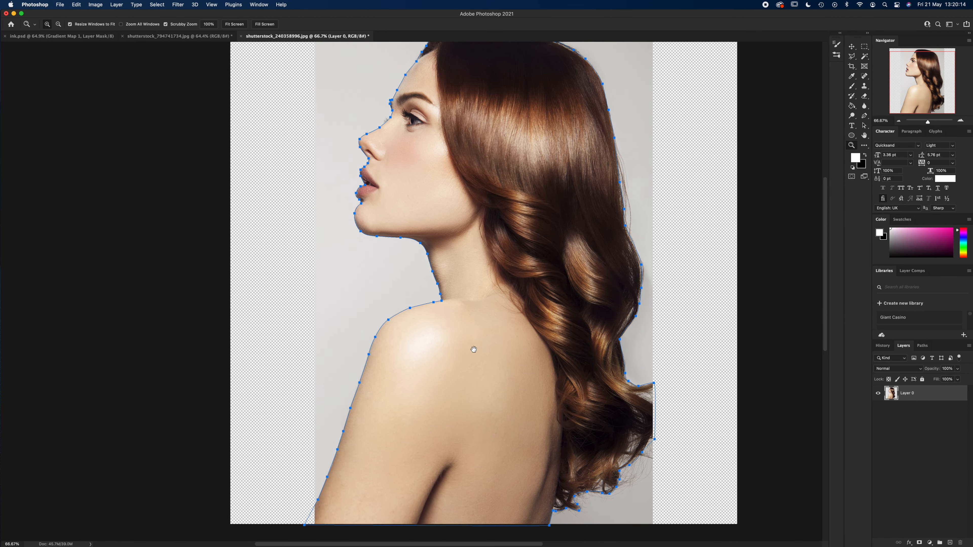
alt+click(492, 285)
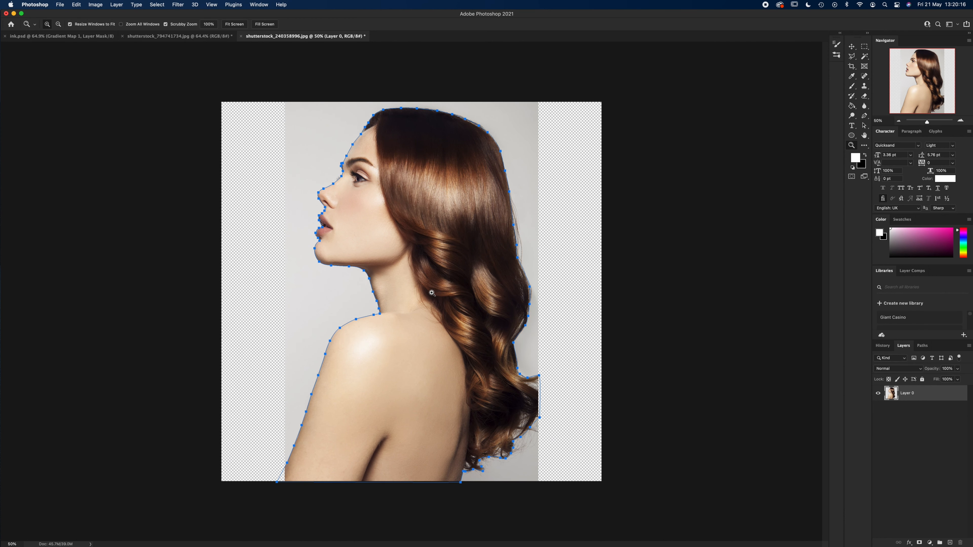
key(super+0)
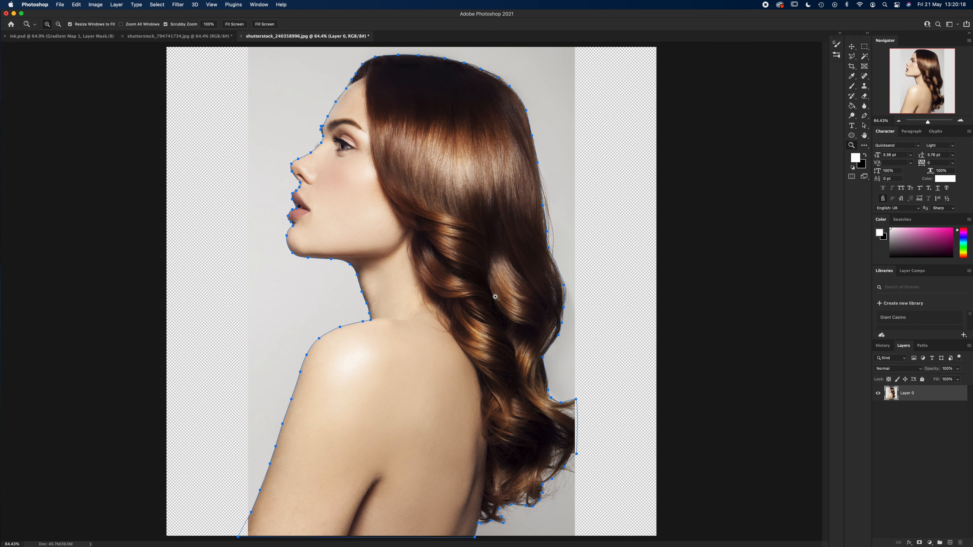
key(p)
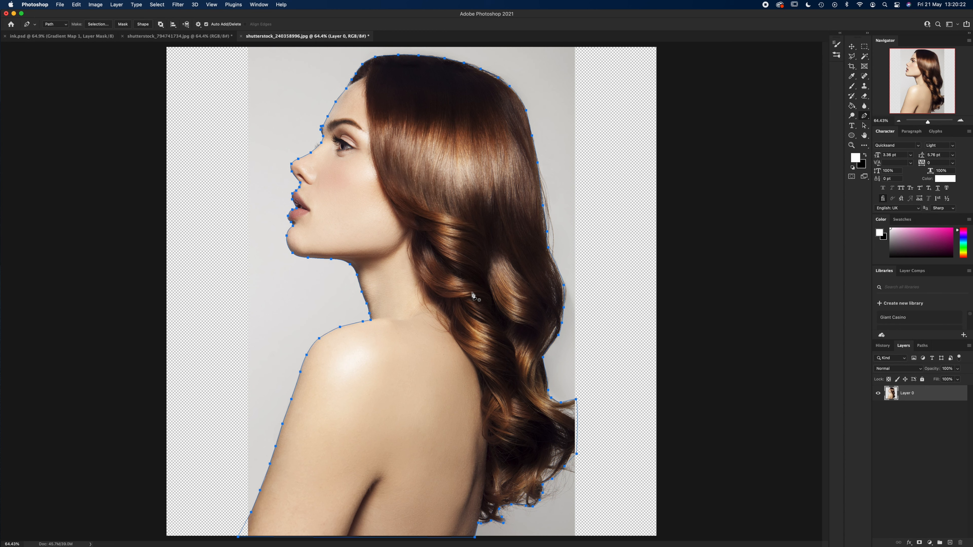
right_click(474, 295)
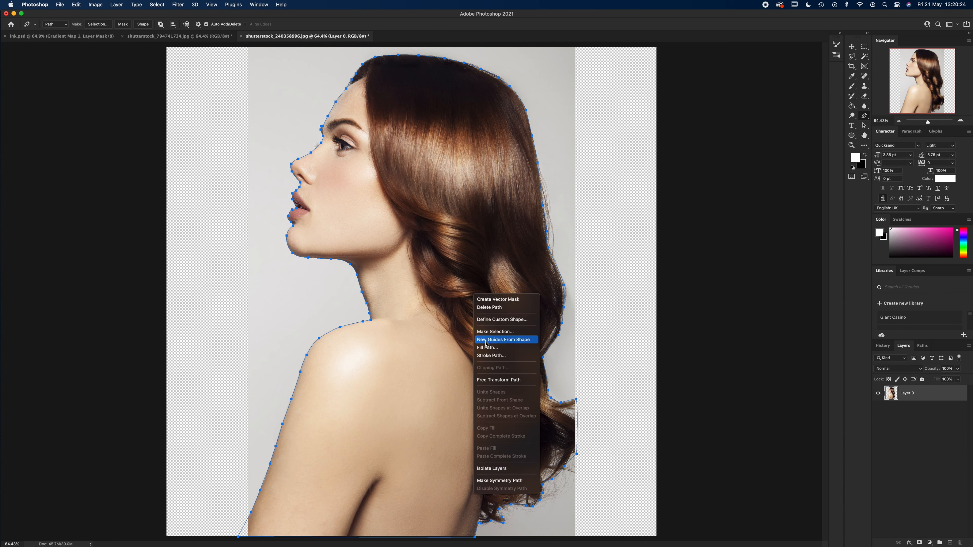
click(494, 332)
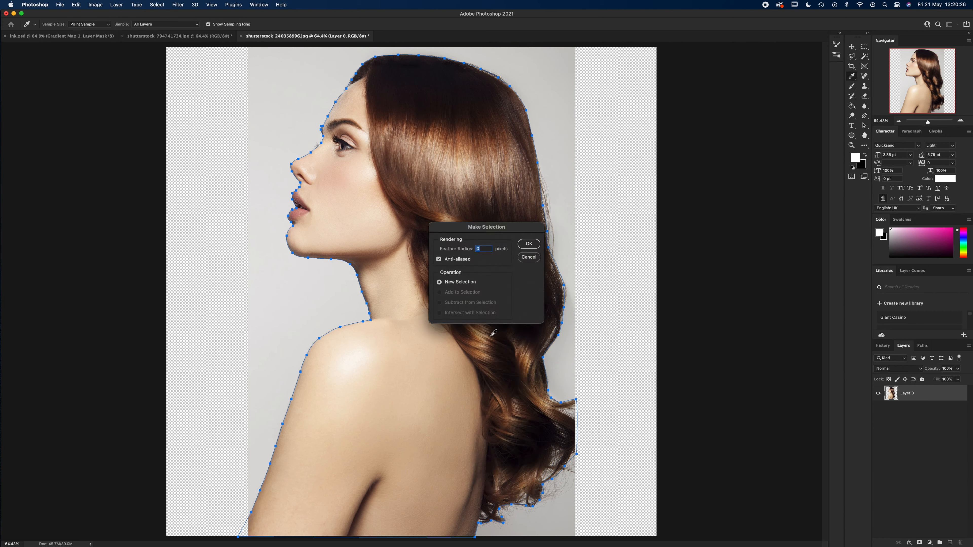
click(526, 247)
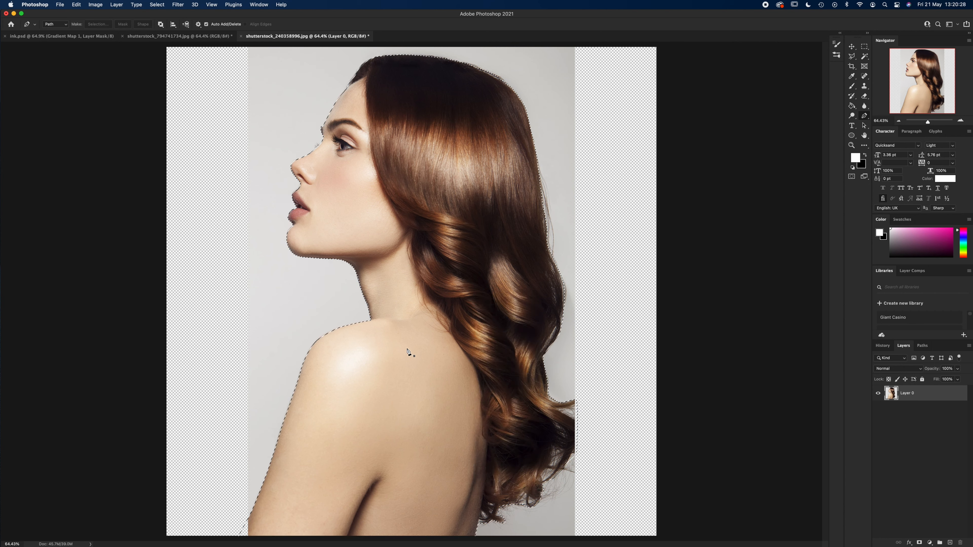
click(920, 542)
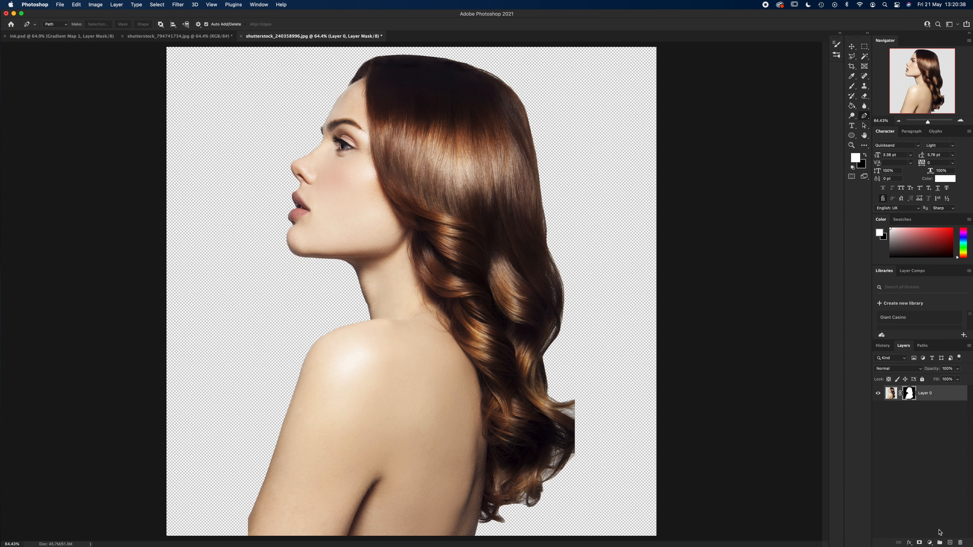
- Add a new layer beneath the woman and fill it with white
click(950, 543)
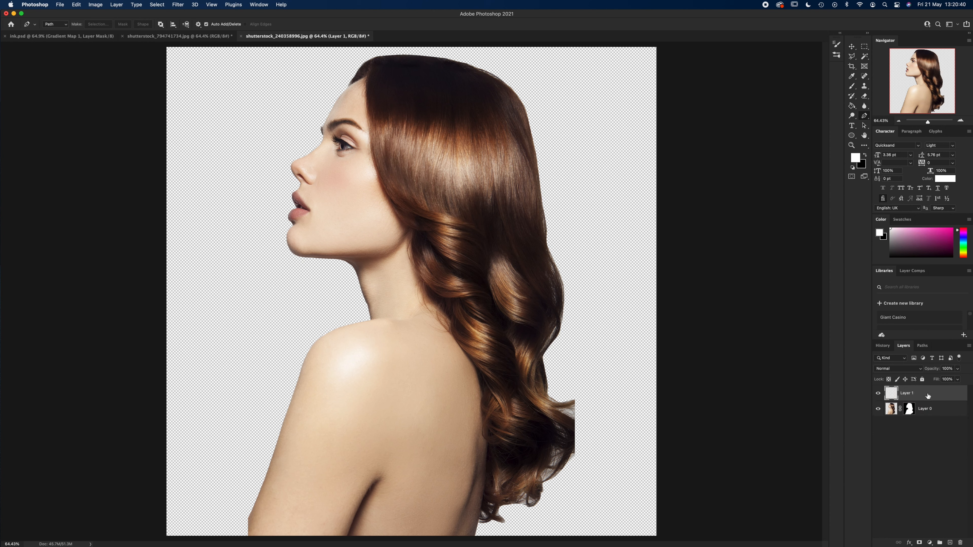
drag(928, 396, 927, 413)
key(g)
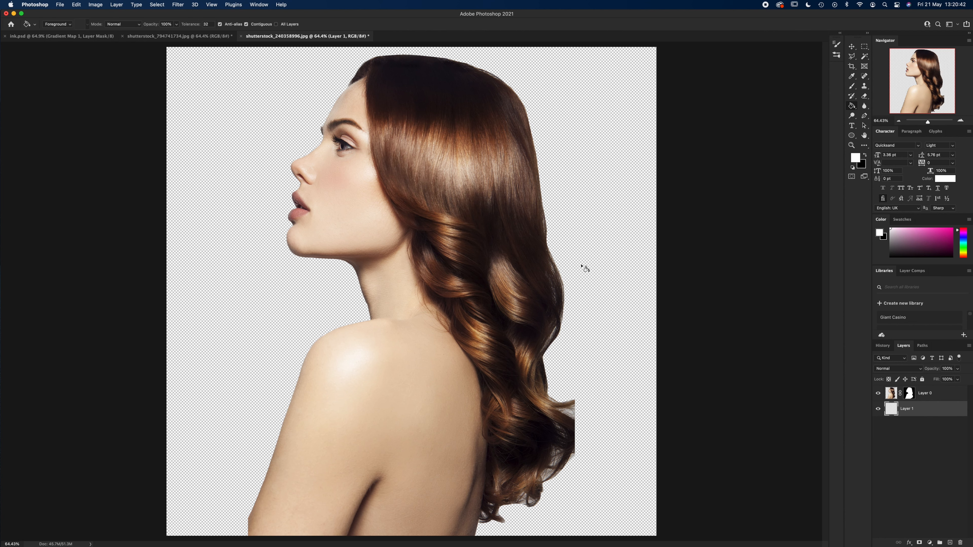
click(578, 257)
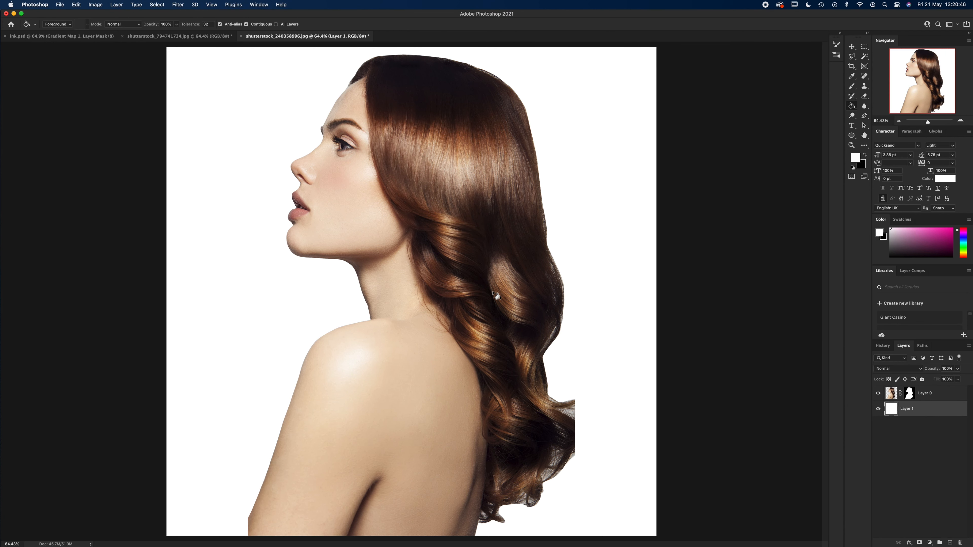
- Extend the canvas width to 6000 pixels, anchored at the right so the extra space is added on the left
key(v)
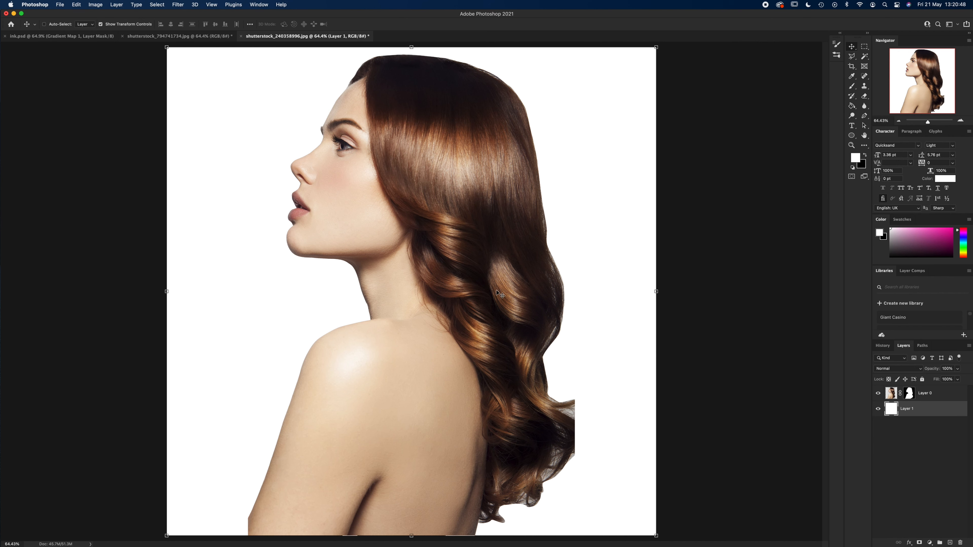
key(super+alt+c)
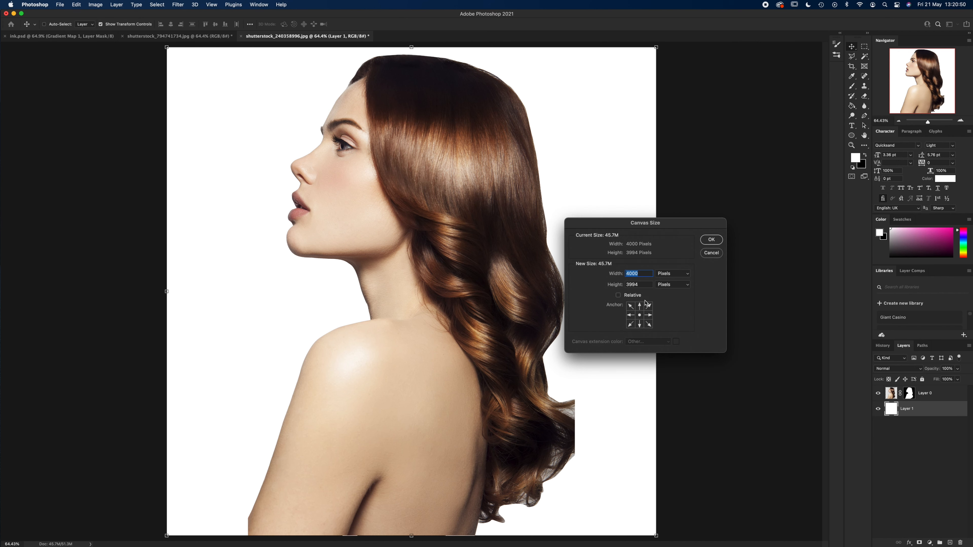
click(649, 315)
text(6000)
key(Return)
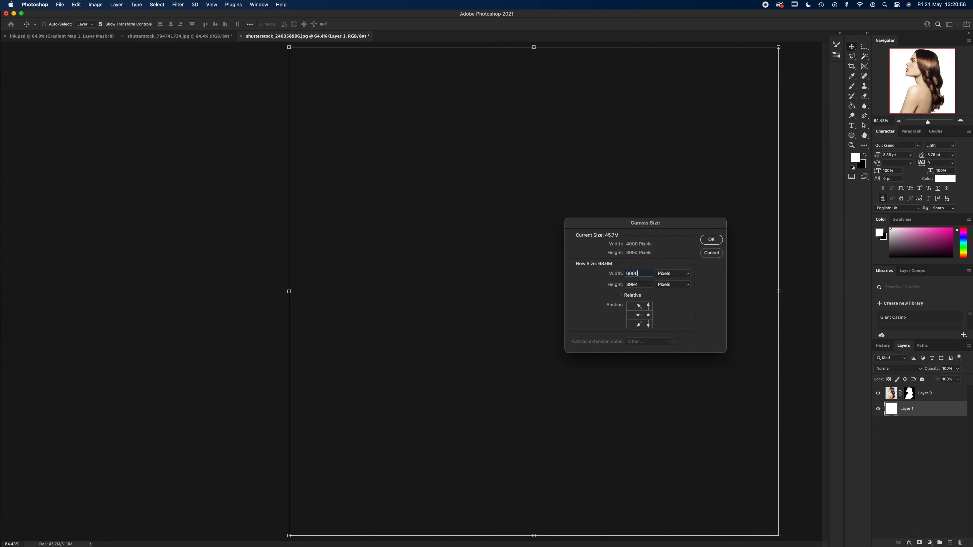
- Stretch the white background layer leftward without keeping its proportions so it covers the transparent canvas area
key(super+minus)
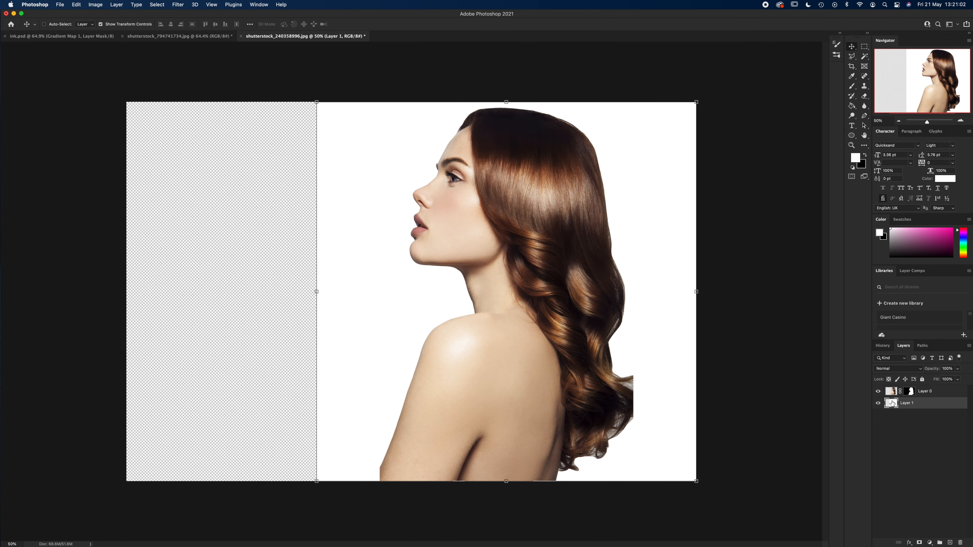
drag(318, 292, 121, 291)
click(385, 24)
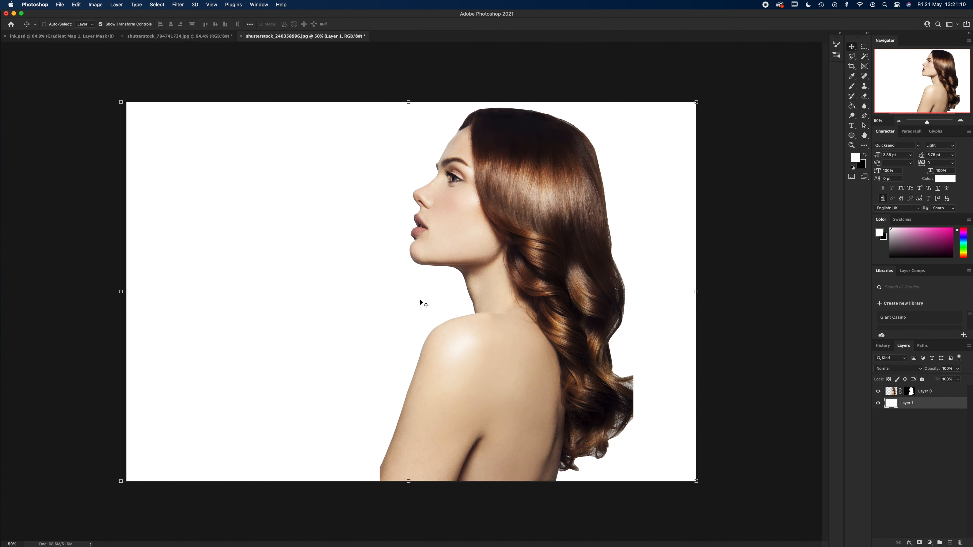
- On the woman's layer, sample skin at the lower arm edge with the Clone Stamp and paint it over the cut-off corner below
key(z)
drag(451, 292, 455, 293)
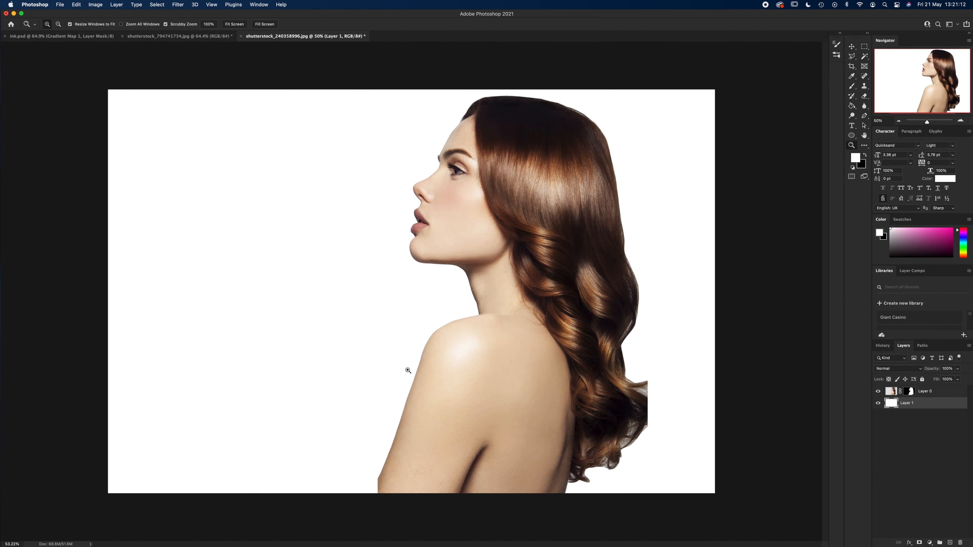
drag(375, 497, 382, 475)
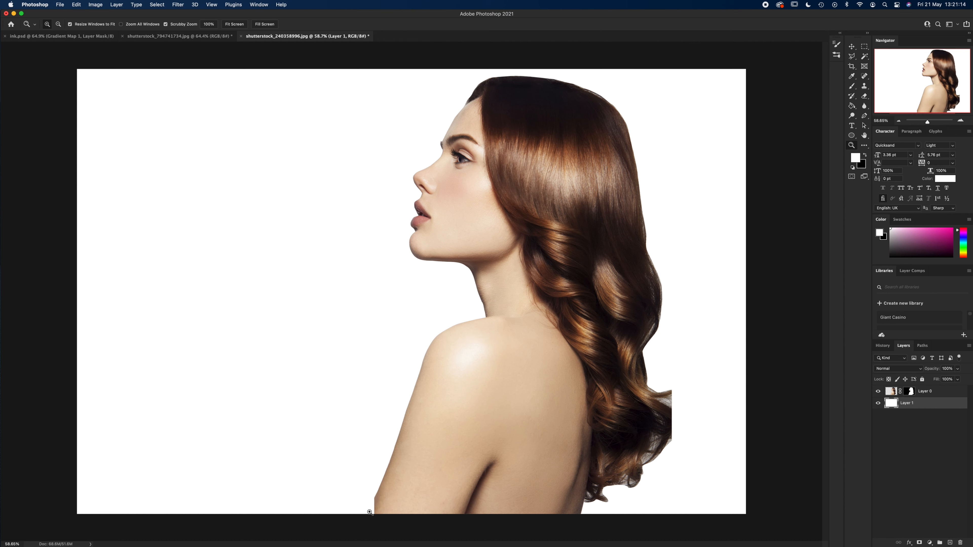
click(942, 392)
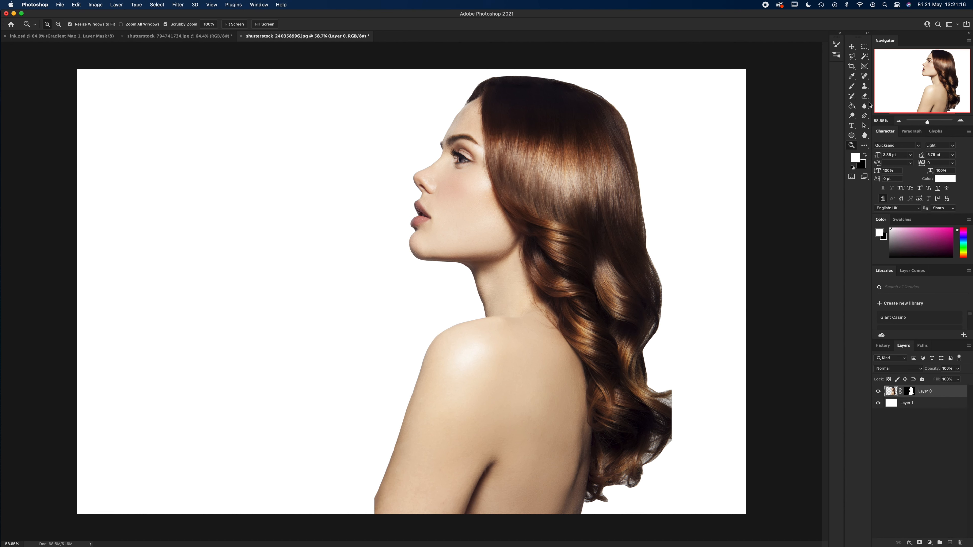
click(865, 87)
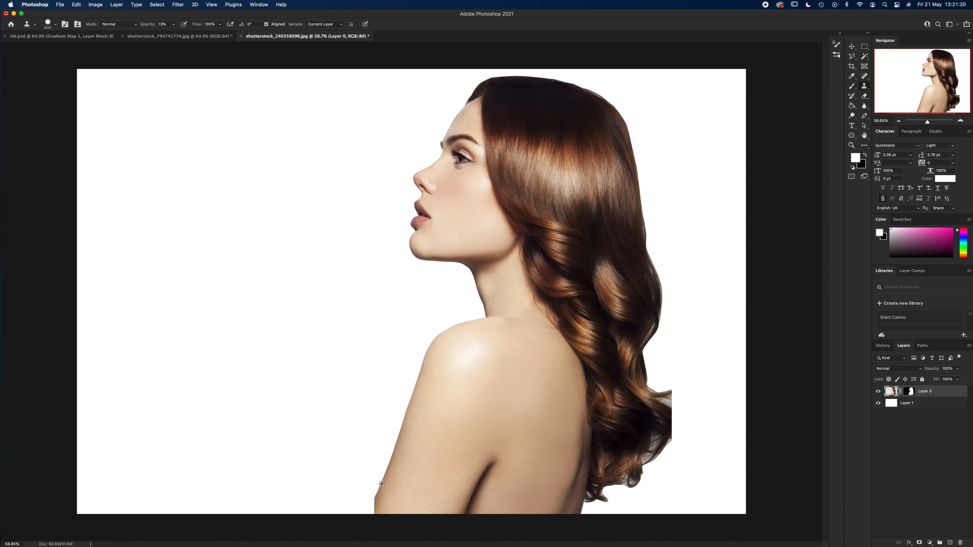
alt+click(384, 477)
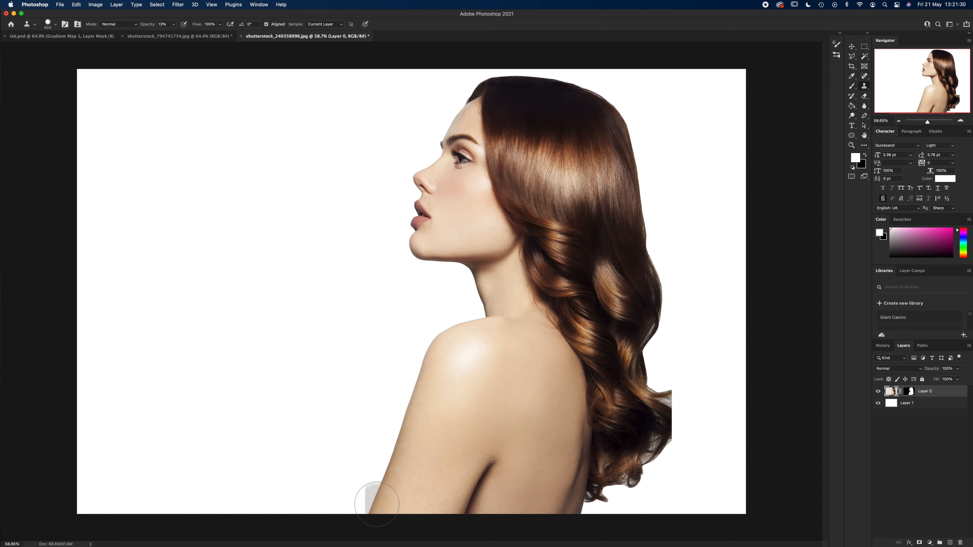
click(377, 504)
- Raise the Clone Stamp opacity to 60% and paint the sampled skin over the cut-off corner at the arm's lower edge
click(174, 24)
drag(173, 34, 196, 35)
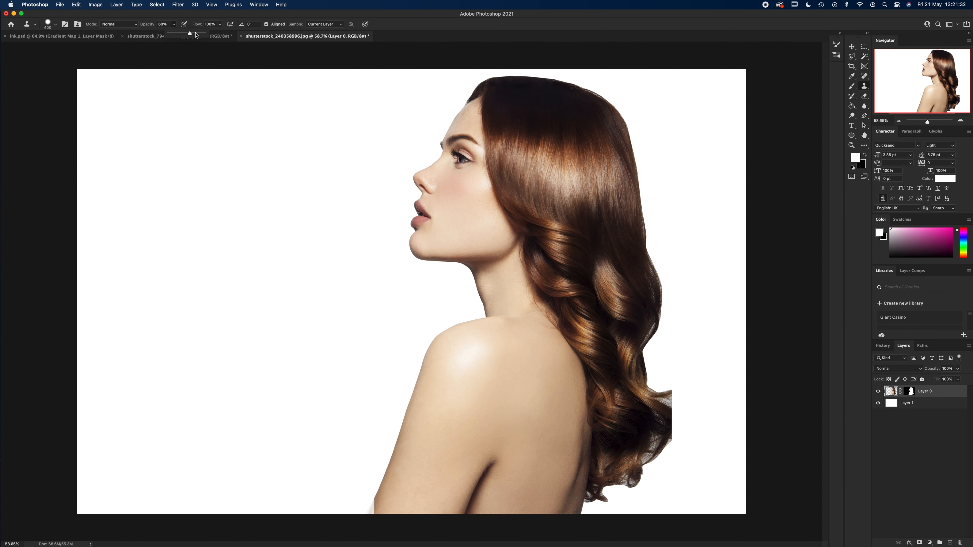
drag(367, 504, 367, 503)
- Copy the entire pink ink image from shutterstock_794741734.jpg and paste it as a new layer in the portrait document
key(v)
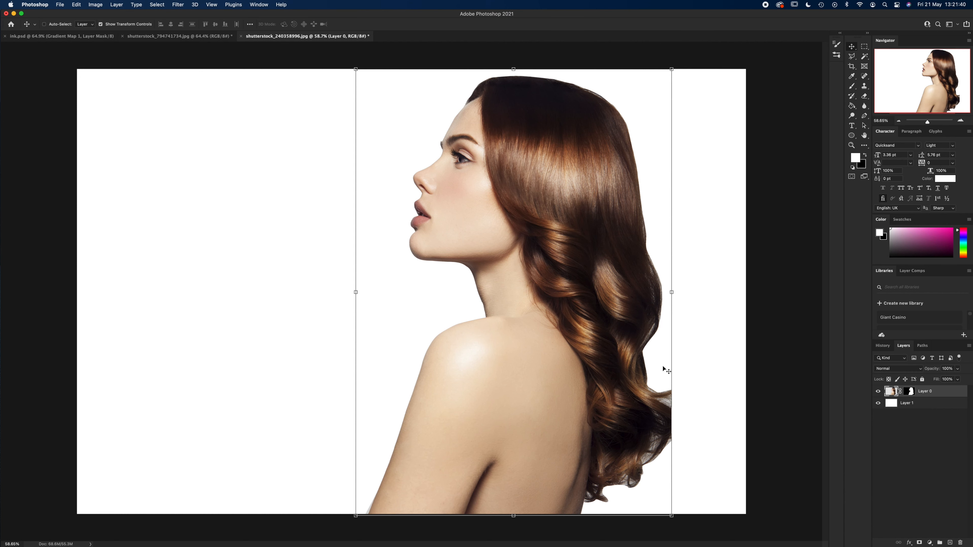
click(165, 37)
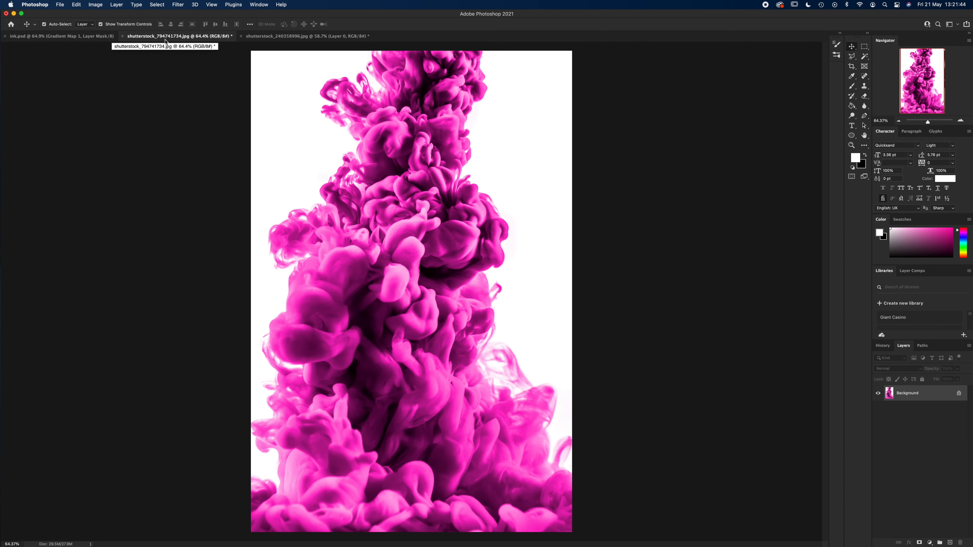
key(super+a)
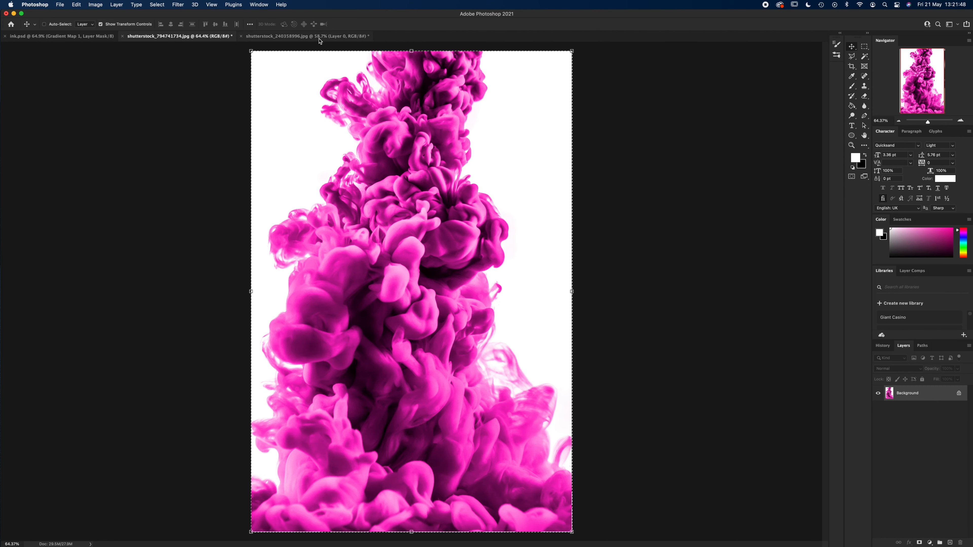
click(328, 38)
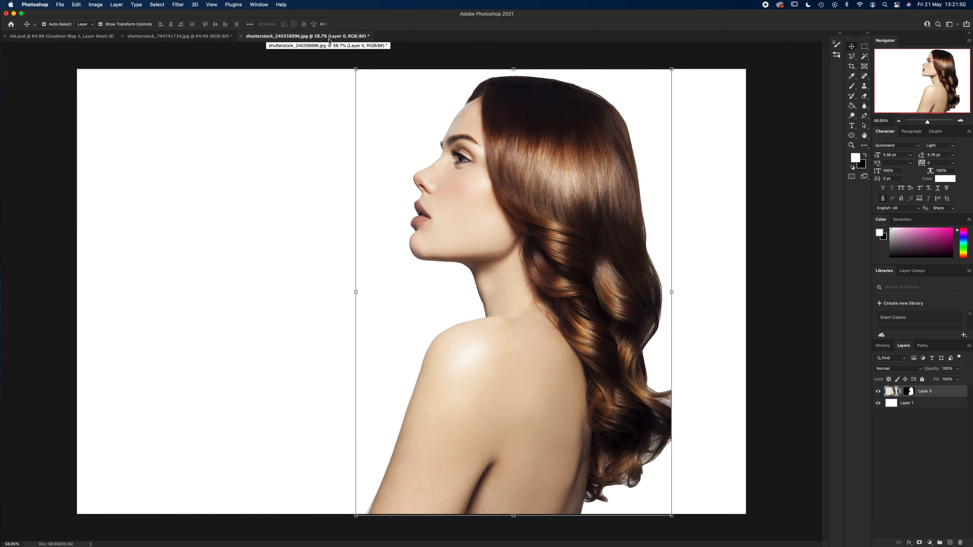
key(super+v)
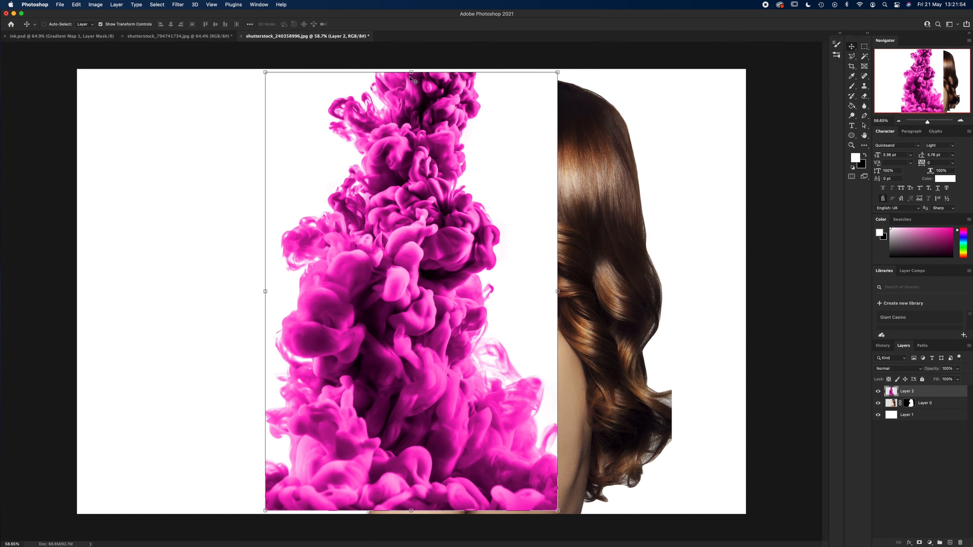
- Enlarge and move the ink layer to cover the woman across the full canvas height, and set its blend mode to Screen
drag(412, 72, 412, 69)
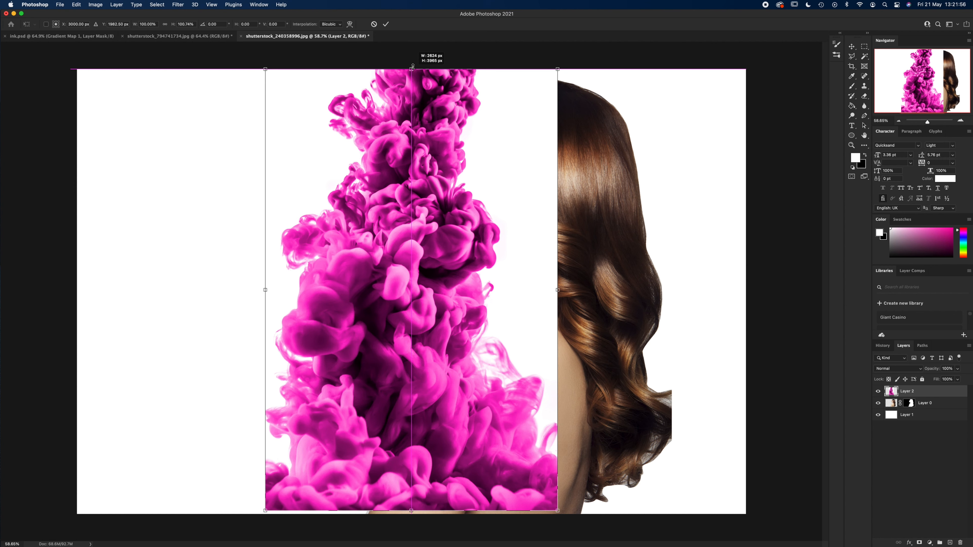
drag(411, 512, 412, 515)
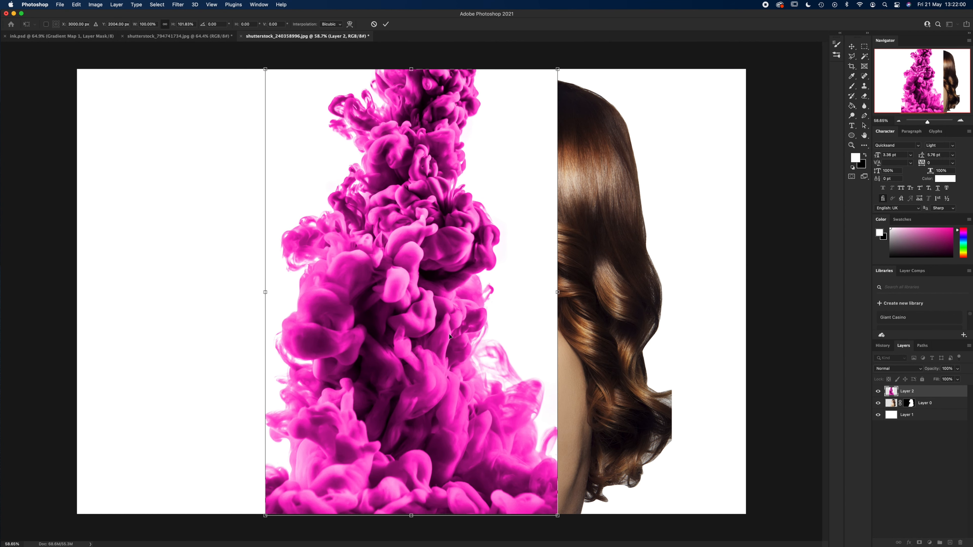
drag(449, 336, 562, 352)
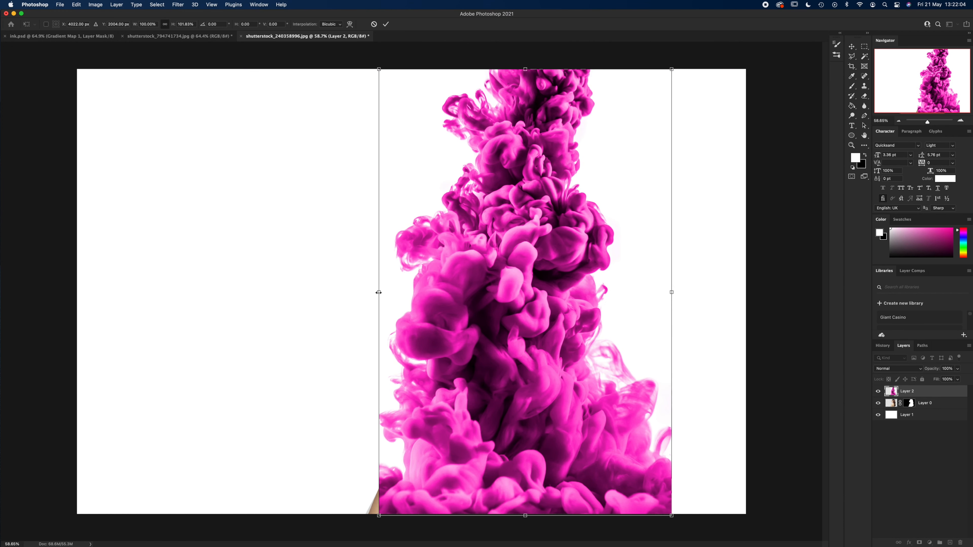
drag(379, 292, 367, 291)
click(385, 24)
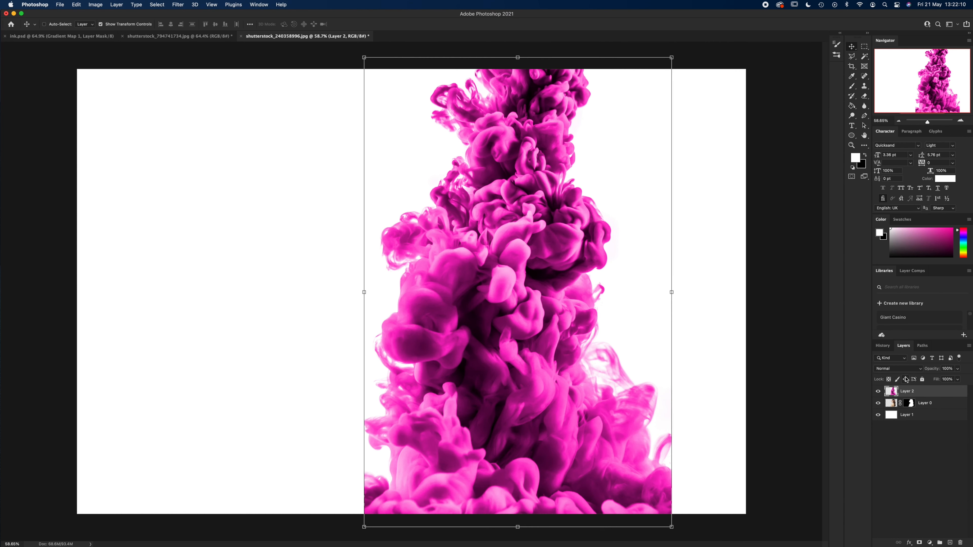
click(911, 369)
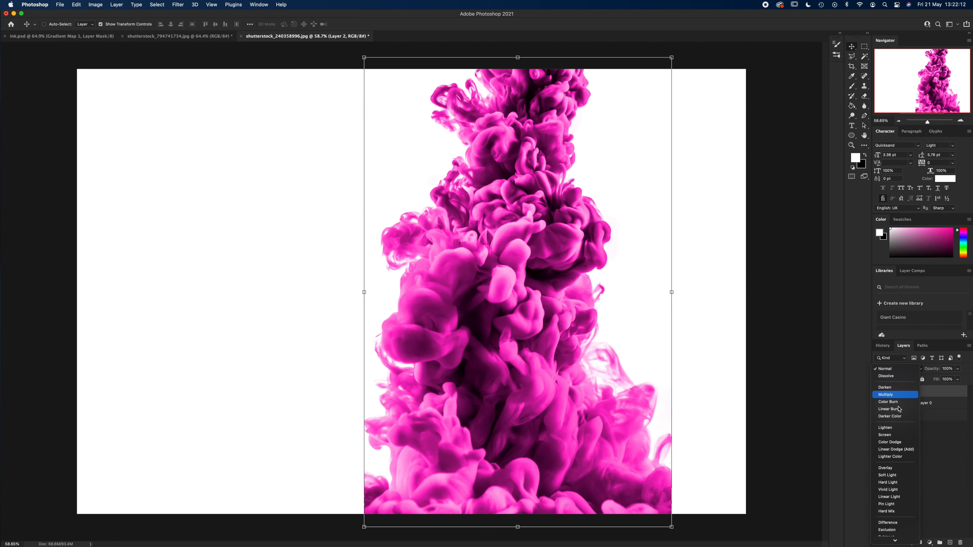
click(894, 437)
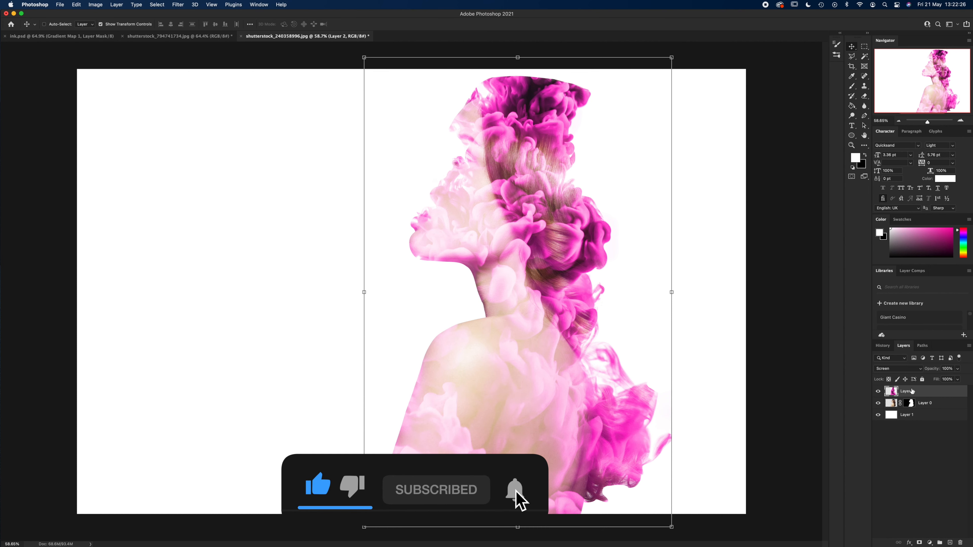
- Add a Black & White adjustment layer with the default preset directly above the woman's layer
click(937, 403)
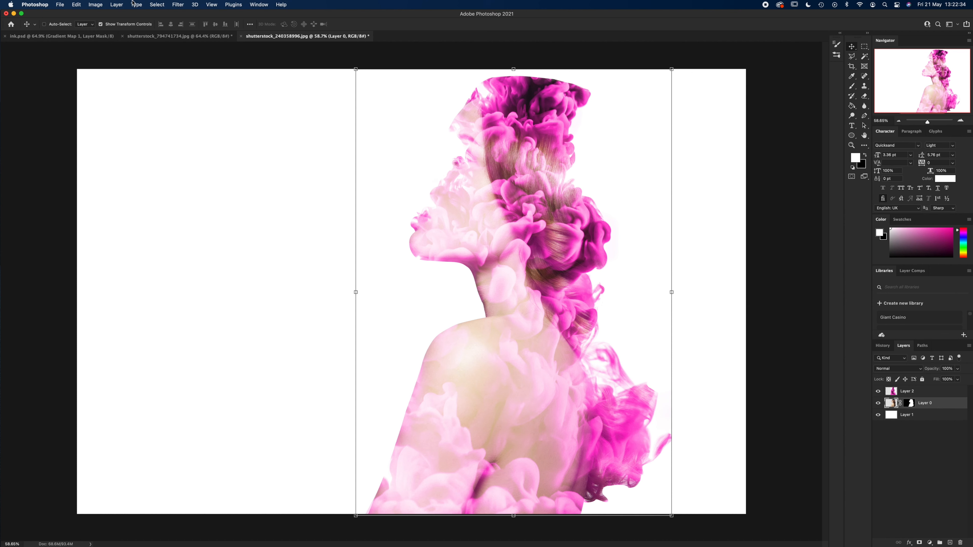
click(930, 543)
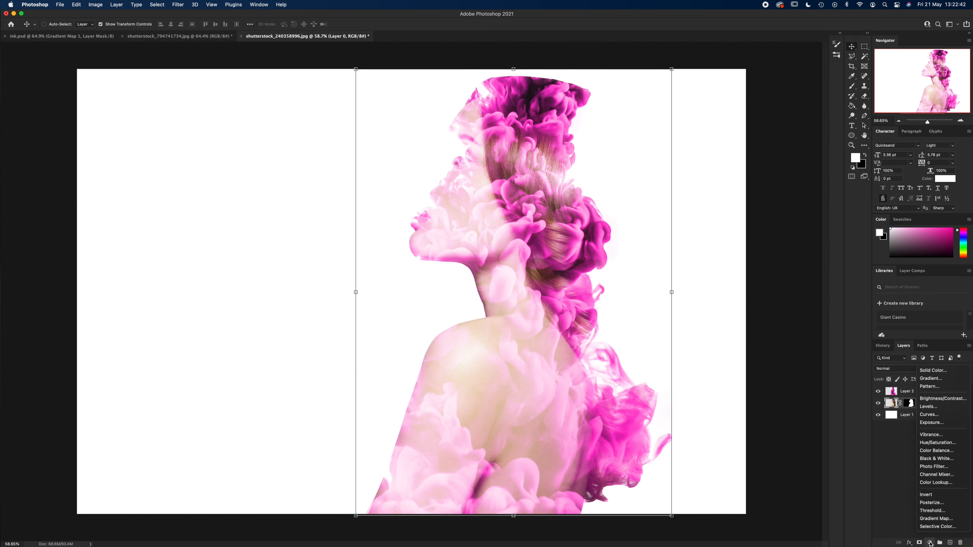
click(945, 459)
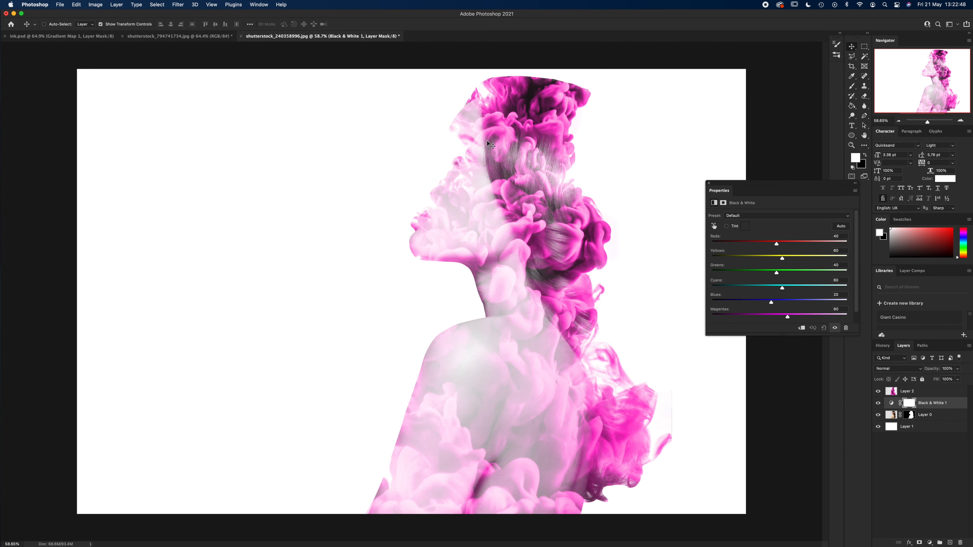
click(709, 184)
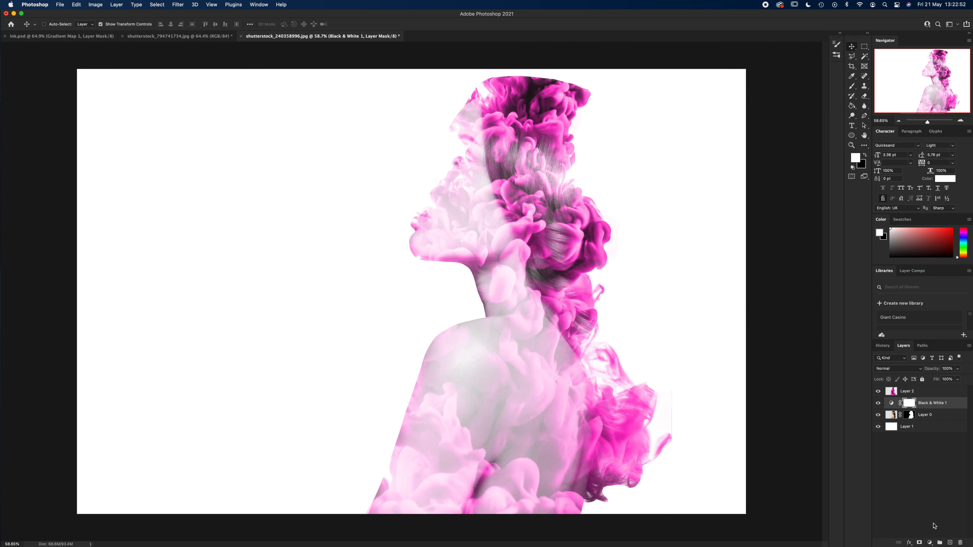
- Add a Levels adjustment above the Black & White layer with input shadows at 57 and midtones at 0.83
click(930, 542)
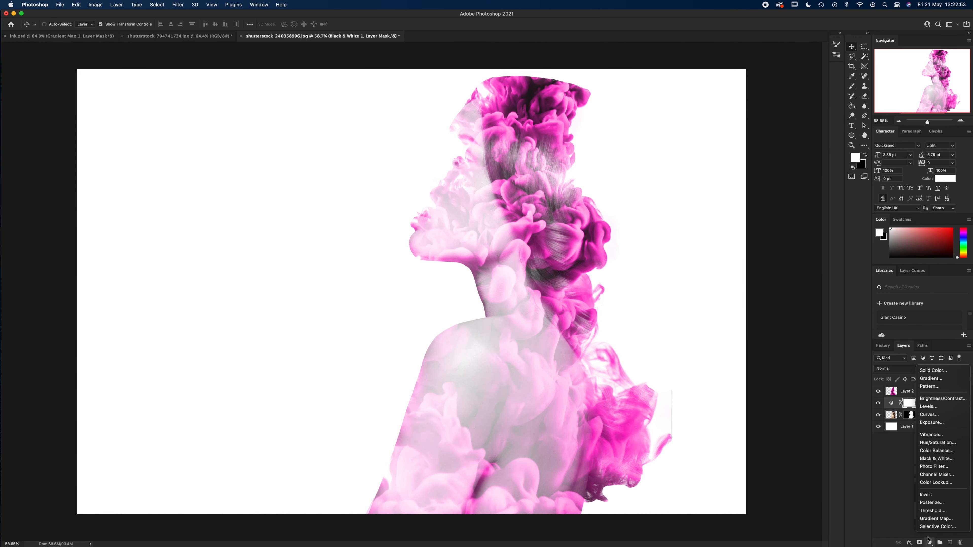
click(935, 409)
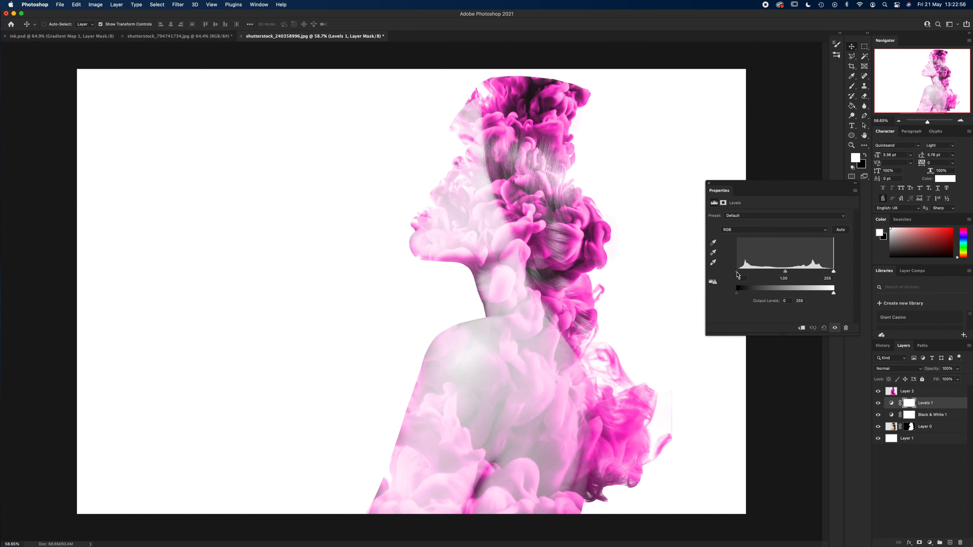
drag(737, 273, 800, 274)
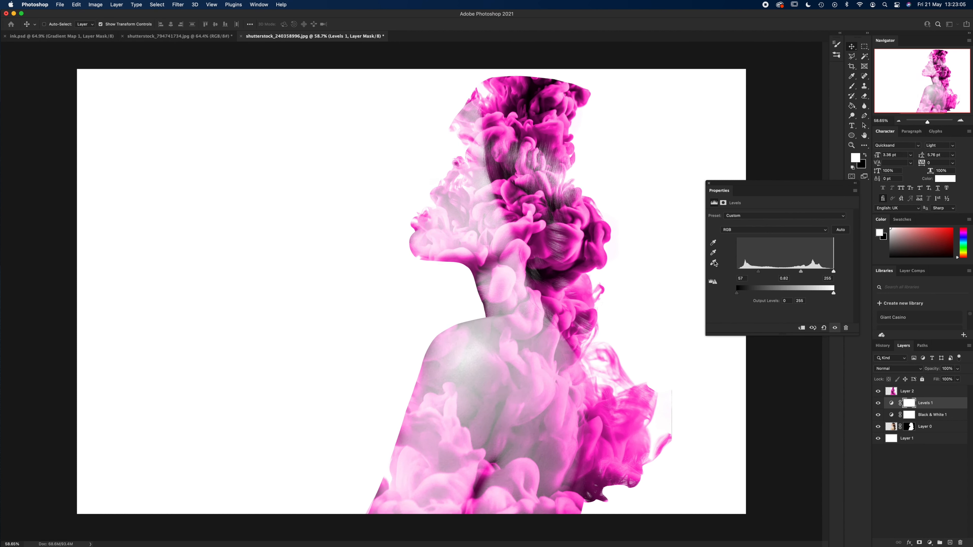
click(709, 184)
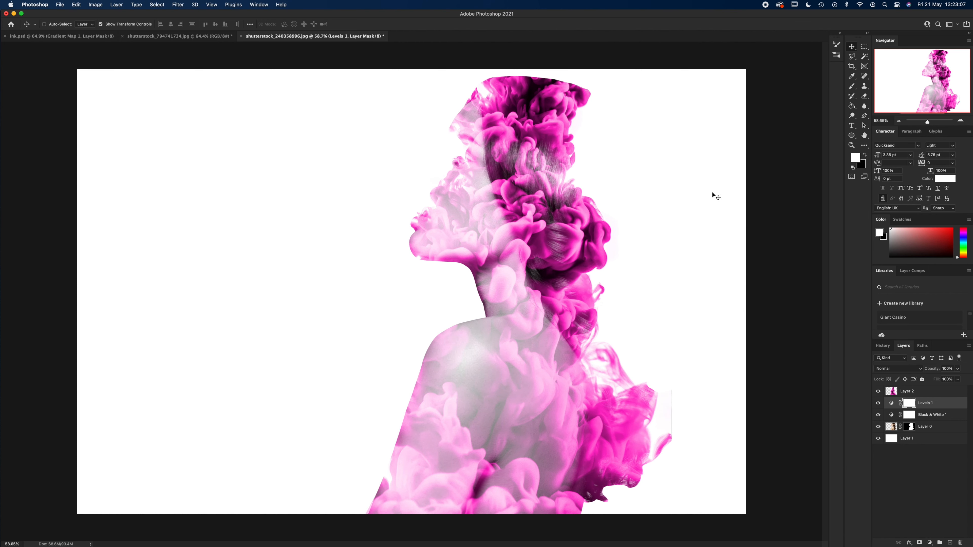
- On the ink layer, erase the ink over the woman's forehead, eye, nose and mouth with a soft Eraser at 17% opacity
click(935, 392)
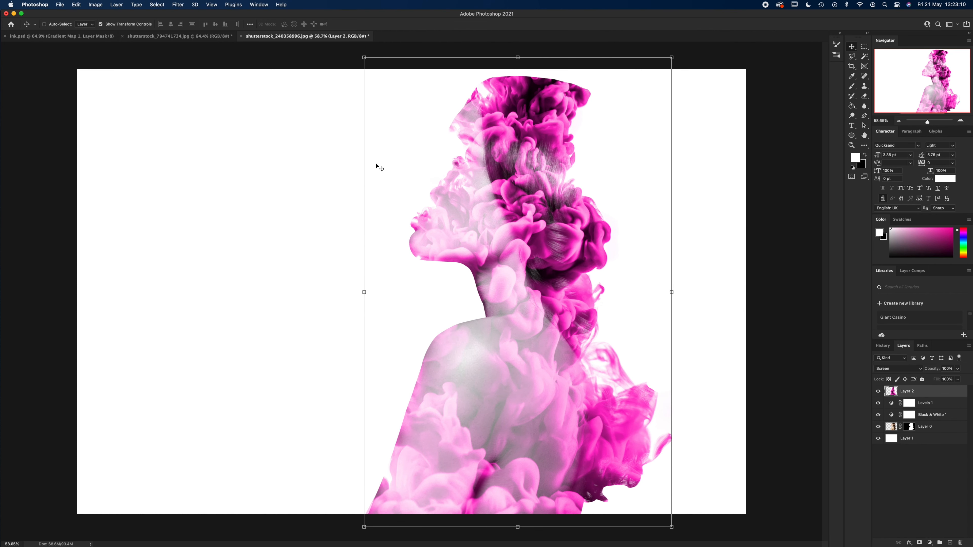
key(e)
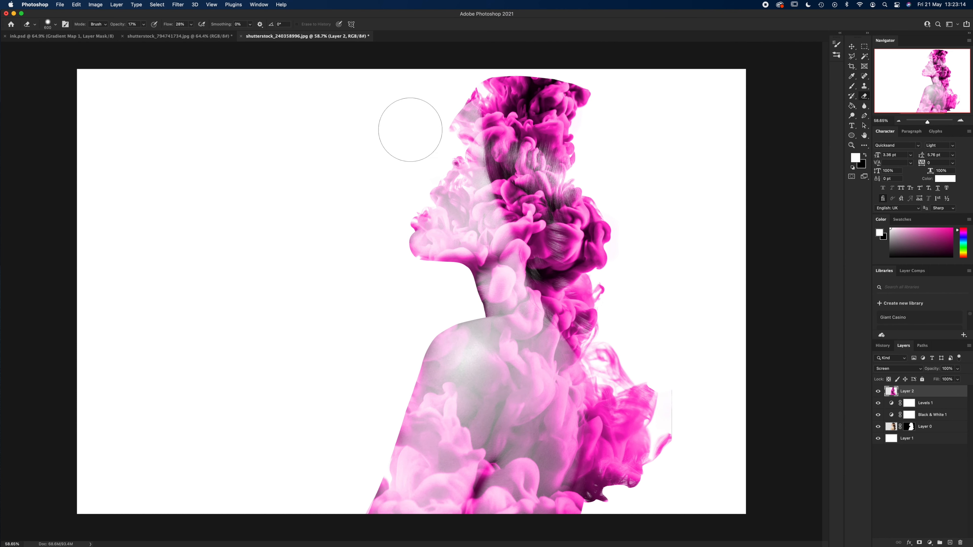
mouse_move(435, 129)
mouse_down()
mouse_move(408, 209)
mouse_move(443, 125)
mouse_move(418, 192)
mouse_move(443, 136)
mouse_move(429, 180)
mouse_move(443, 141)
mouse_move(434, 176)
mouse_move(432, 152)
mouse_up()
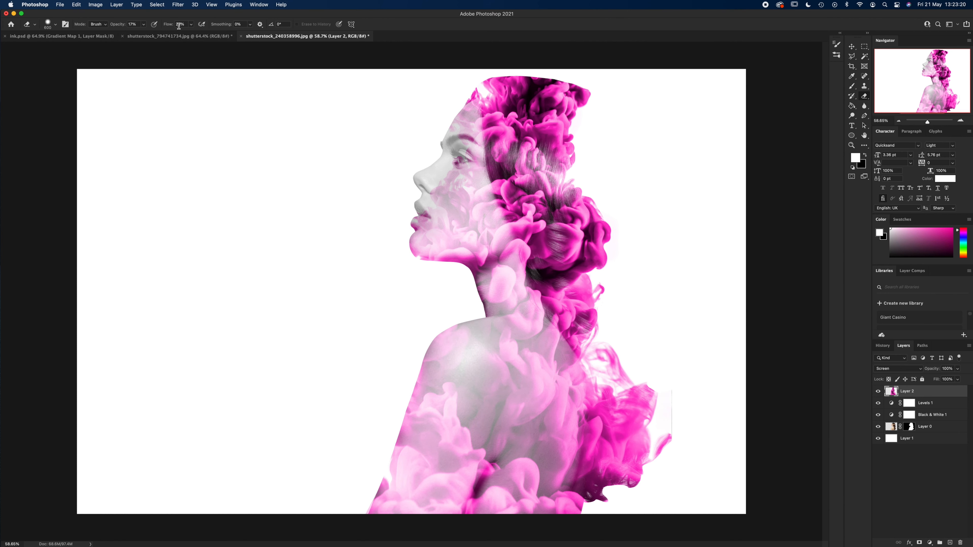
mouse_move(429, 113)
mouse_down()
mouse_move(439, 159)
mouse_move(445, 108)
mouse_move(448, 133)
mouse_move(456, 118)
mouse_move(449, 137)
mouse_move(458, 161)
mouse_move(407, 221)
mouse_move(427, 208)
mouse_move(453, 160)
mouse_move(450, 181)
mouse_move(456, 205)
mouse_move(464, 201)
mouse_move(419, 238)
mouse_move(463, 215)
mouse_up()
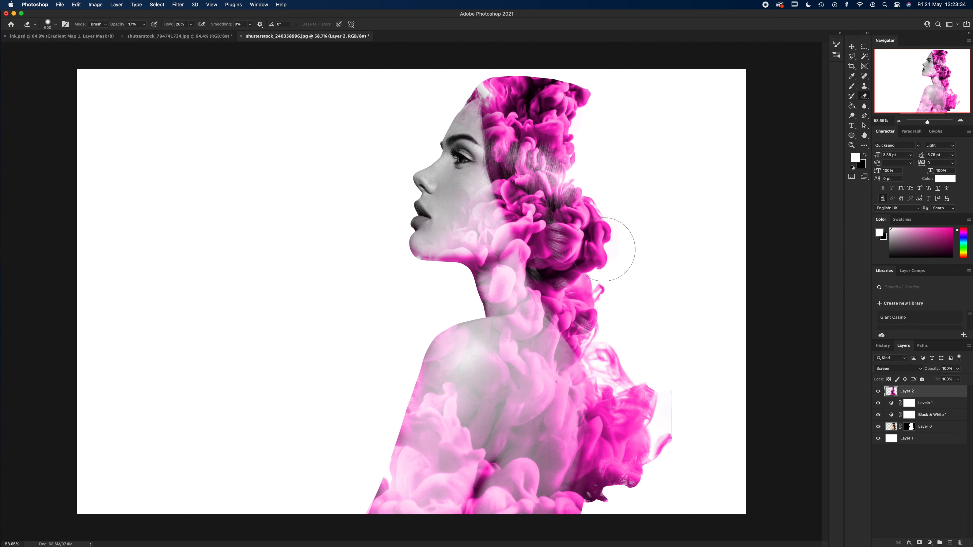
- Duplicate the ink layer and set the copy's blend mode to Normal
key(super+t)
key(v)
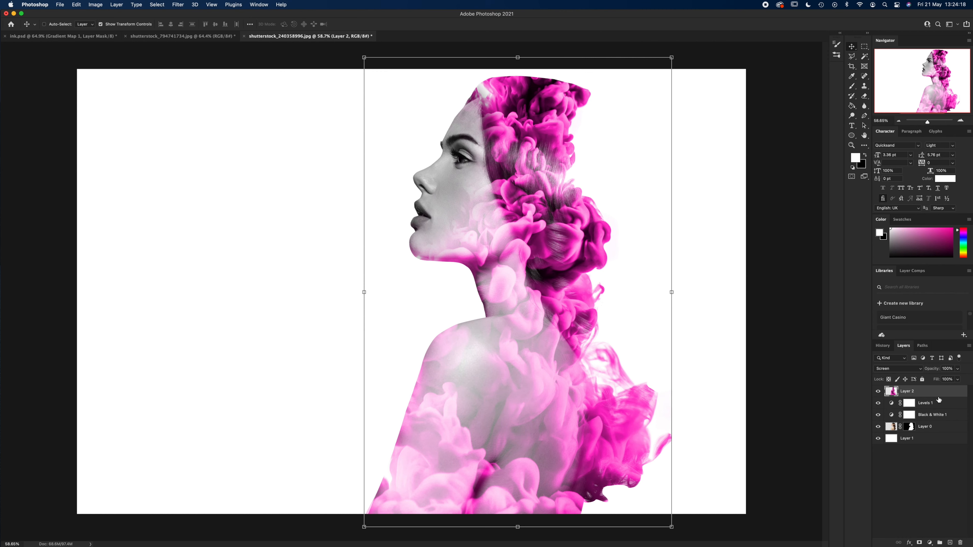
right_click(929, 394)
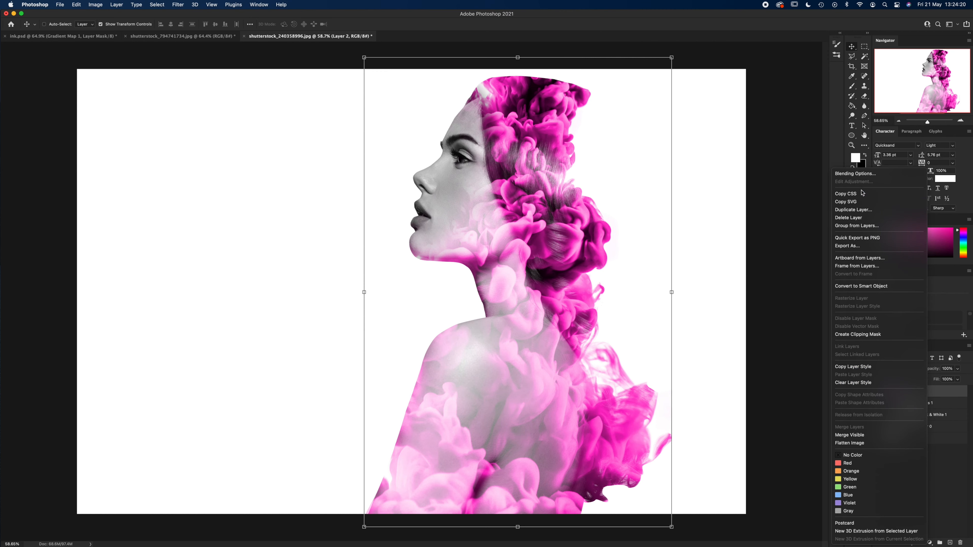
click(853, 210)
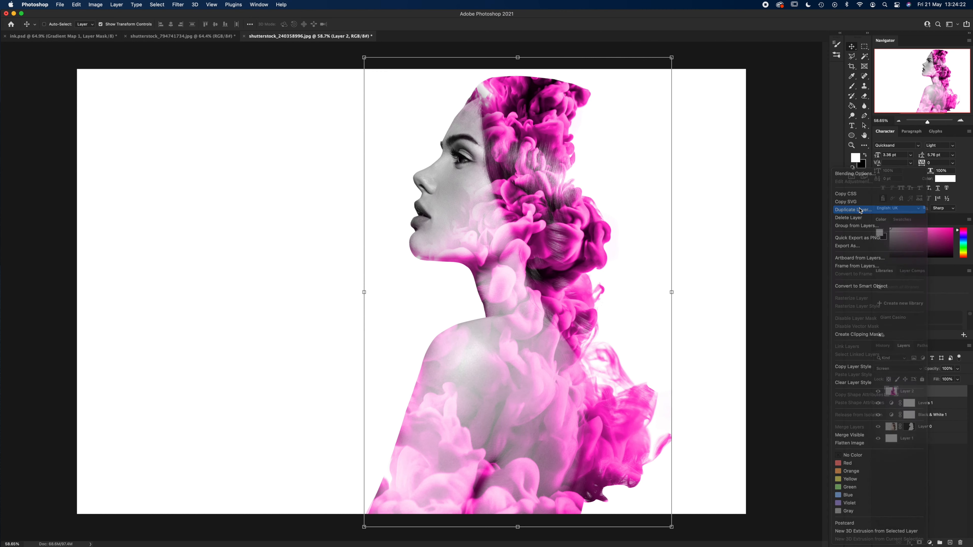
click(552, 240)
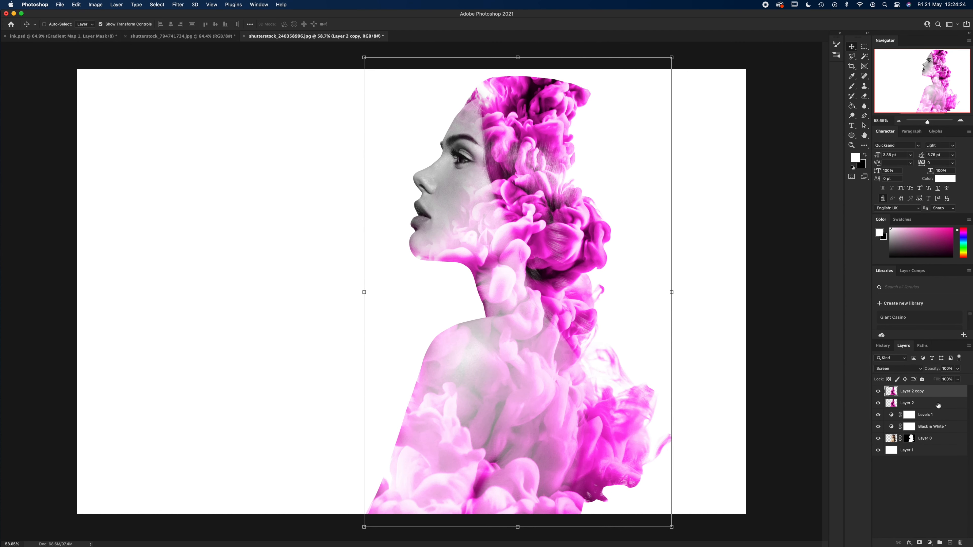
click(920, 368)
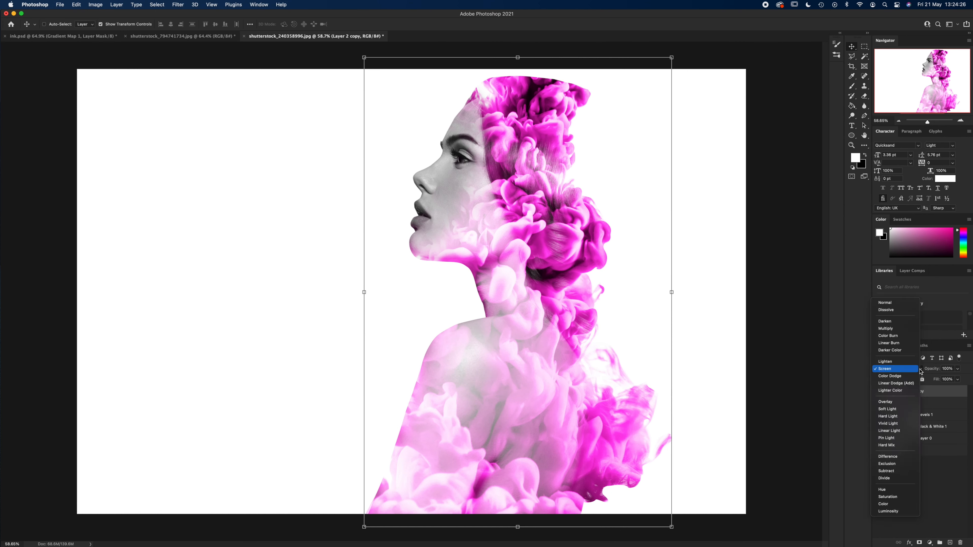
click(892, 305)
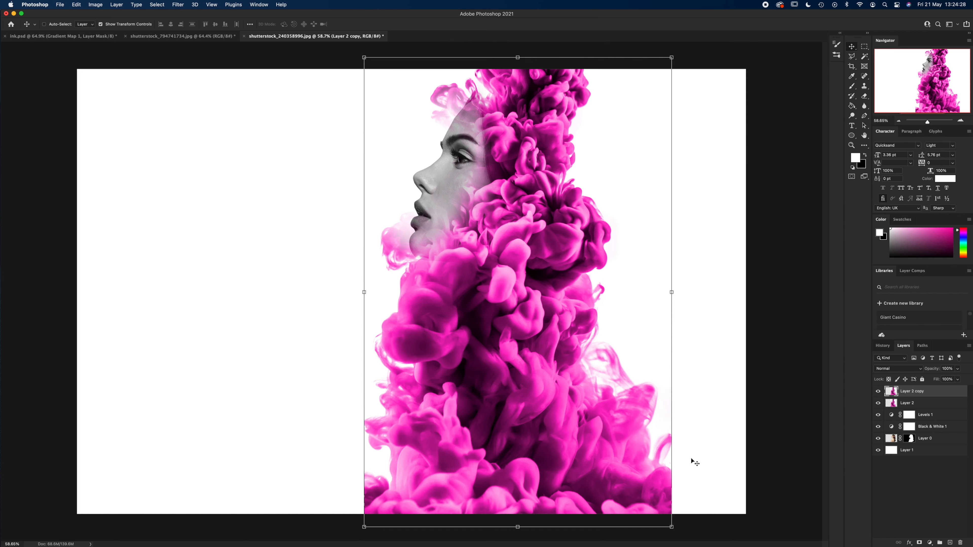
- Rotate the ink copy to about -173.8°, scale it to about 102.5% and place it along the canvas's right edge
key(super+t)
drag(675, 522, 429, 99)
drag(489, 281, 704, 279)
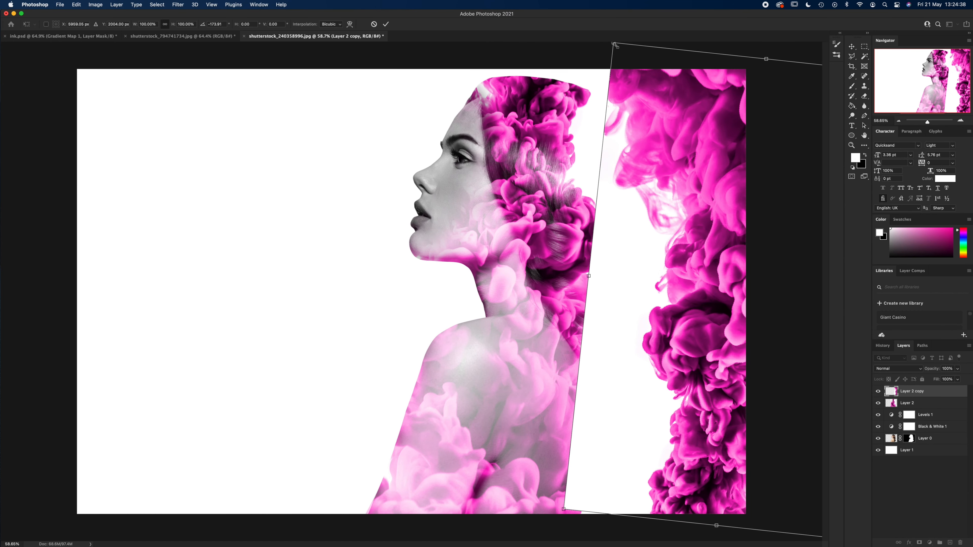
drag(614, 42, 612, 21)
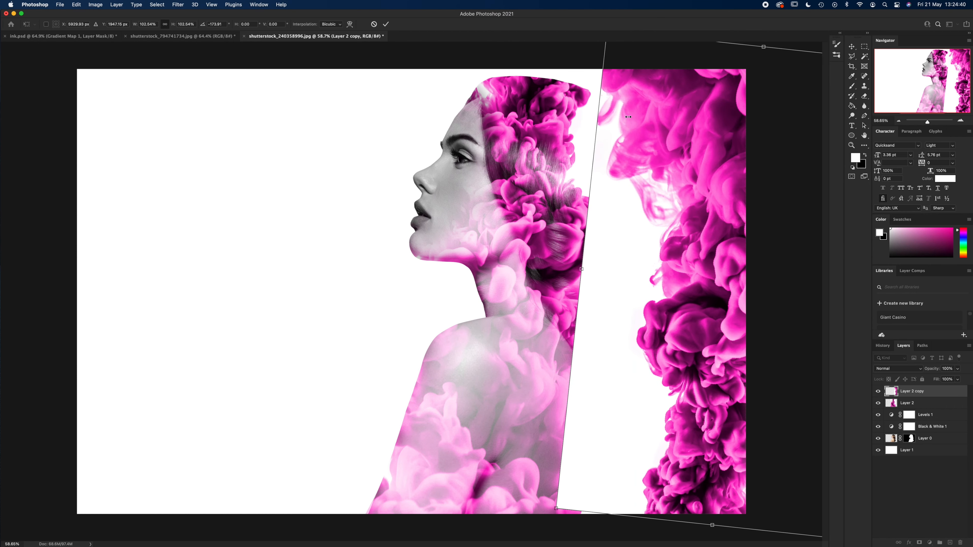
drag(640, 133, 647, 145)
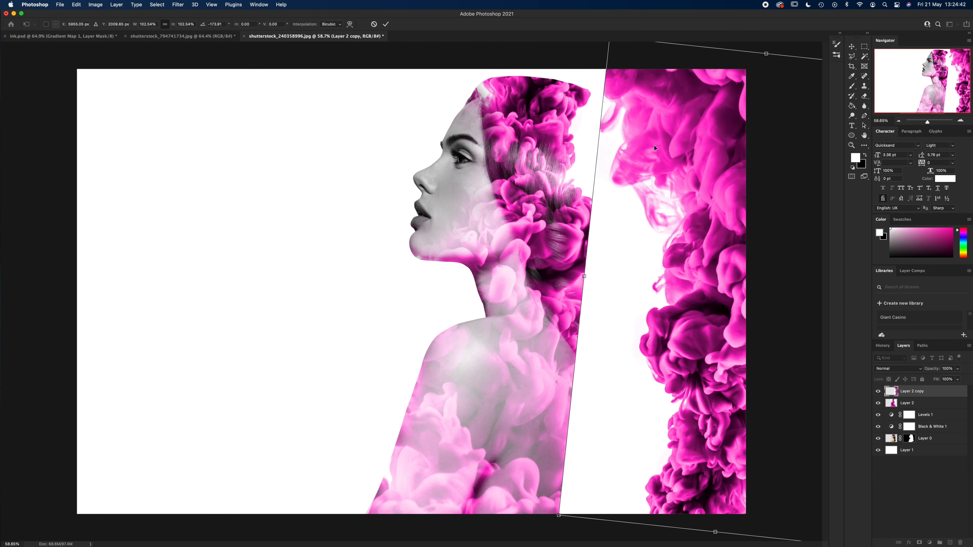
click(386, 24)
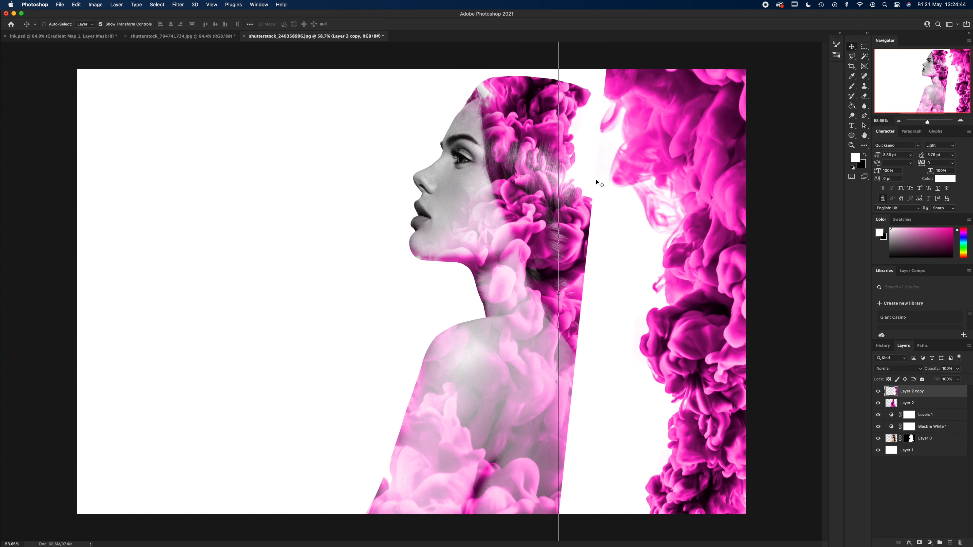
- With the Eraser at 100% opacity and 100% flow, erase the ink copy's white inner edge covering the ink behind the woman's back
key(e)
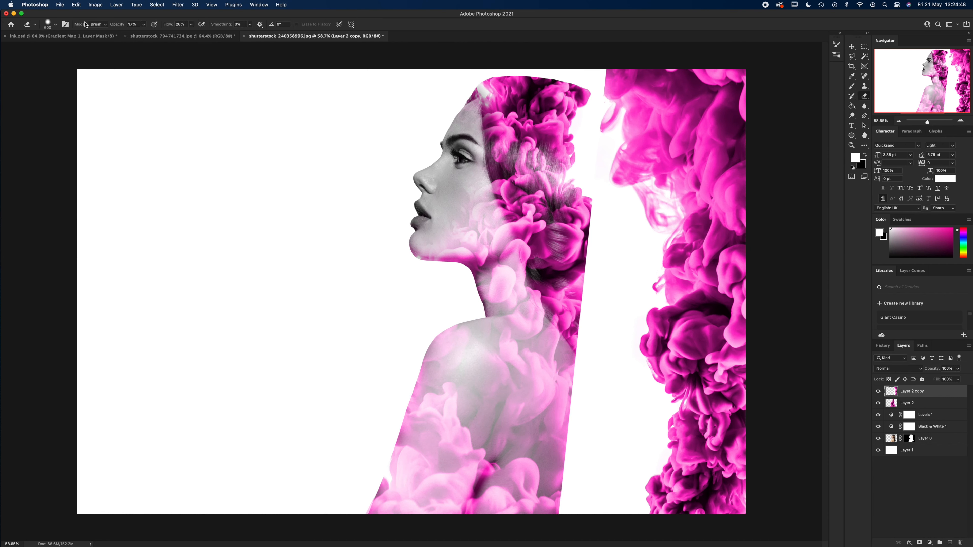
click(142, 25)
click(191, 25)
drag(196, 33, 236, 33)
mouse_move(588, 116)
mouse_down()
mouse_move(588, 57)
mouse_move(575, 79)
mouse_move(581, 159)
mouse_move(578, 116)
mouse_move(563, 169)
mouse_move(586, 252)
mouse_move(590, 224)
mouse_move(585, 266)
mouse_move(596, 238)
mouse_move(584, 307)
mouse_move(600, 265)
mouse_move(601, 300)
mouse_move(623, 256)
mouse_move(590, 337)
mouse_move(594, 400)
mouse_move(593, 378)
mouse_move(610, 414)
mouse_move(620, 403)
mouse_move(632, 410)
mouse_move(625, 425)
mouse_move(633, 440)
mouse_move(598, 490)
mouse_move(569, 460)
mouse_up()
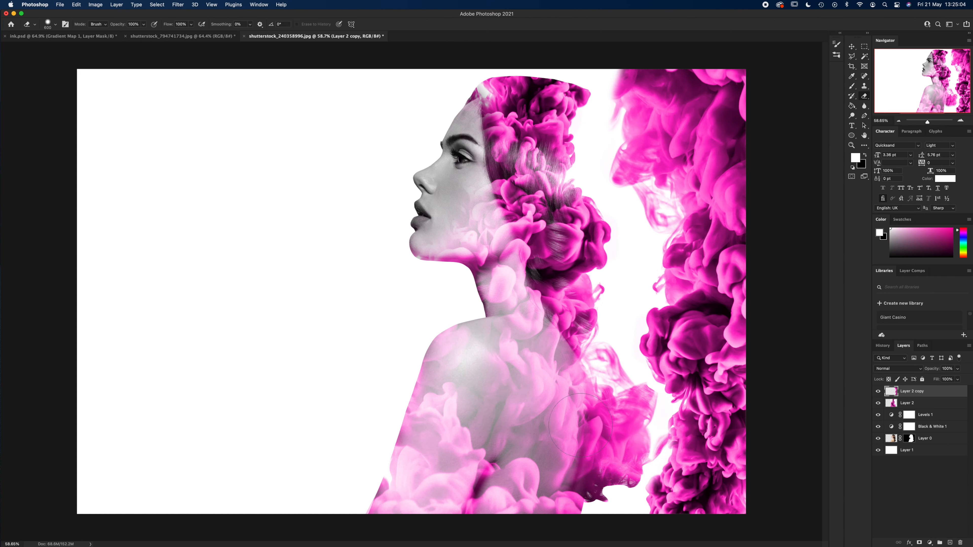
- Move the ink copy slightly to the right, away from the woman's back
key(v)
drag(707, 359, 722, 366)
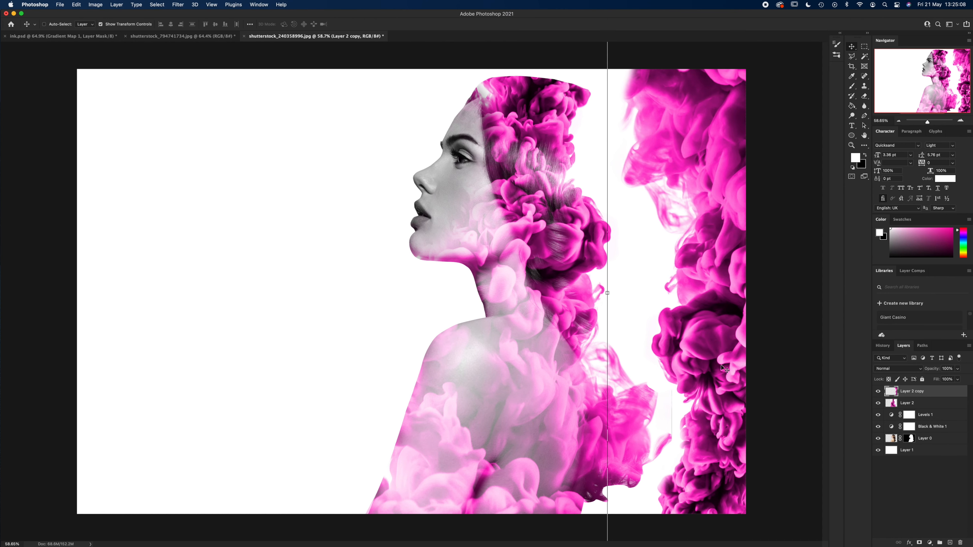
key(e)
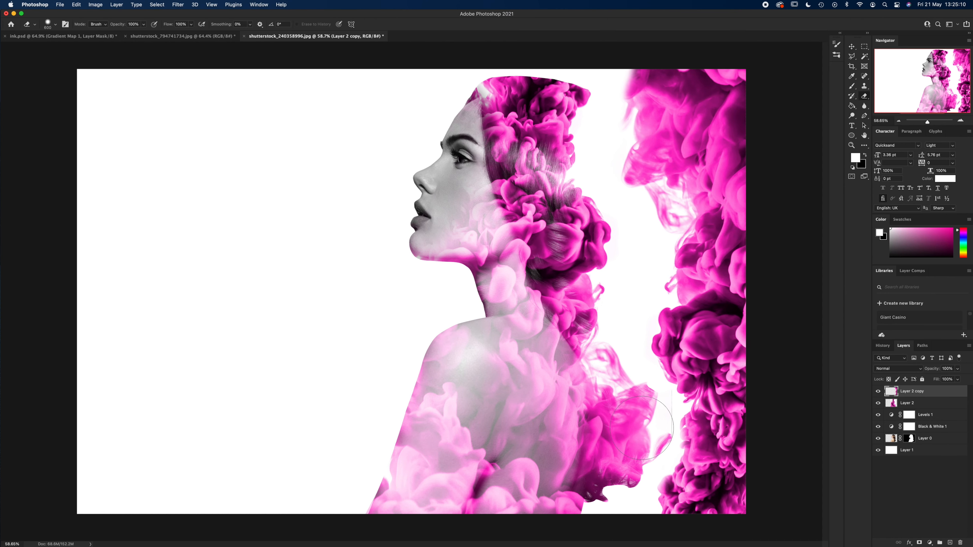
key(v)
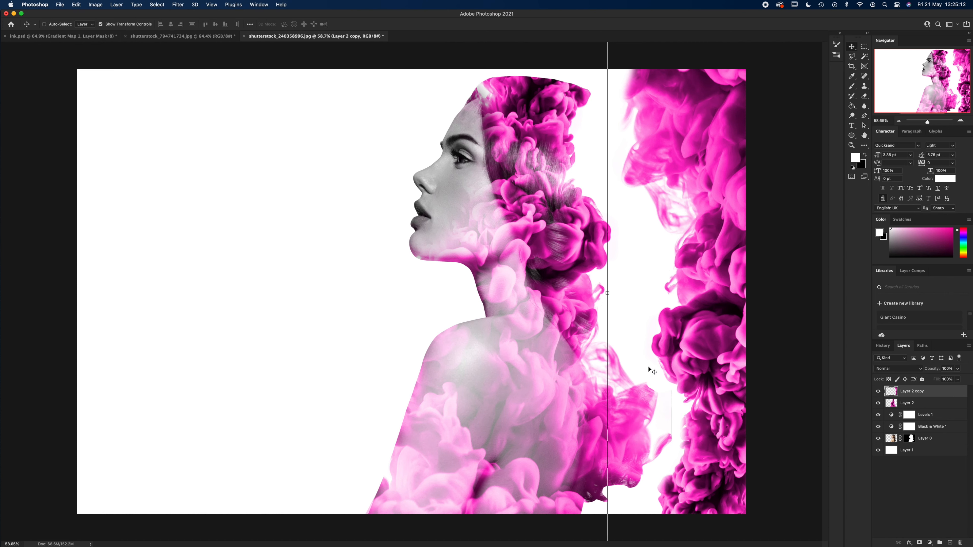
click(928, 403)
click(925, 438)
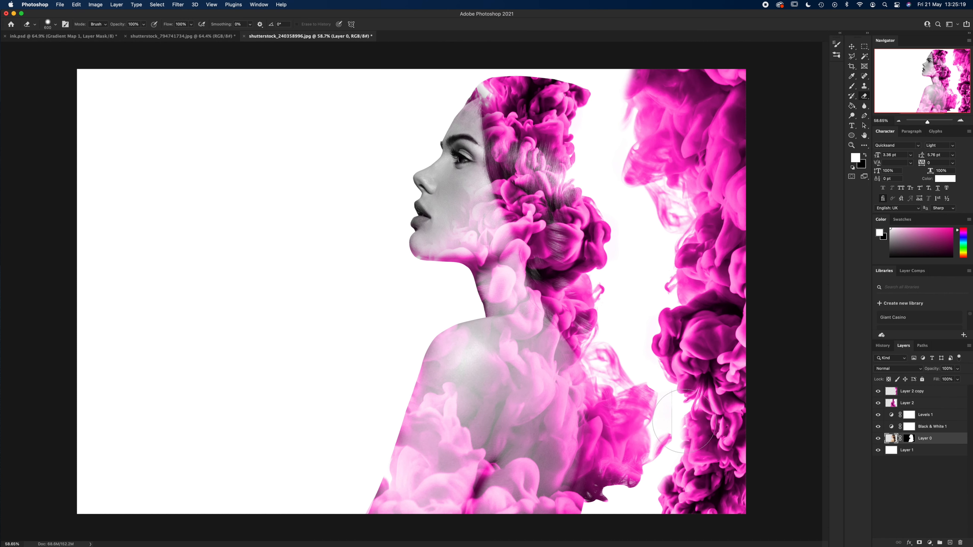
key(e)
key(v)
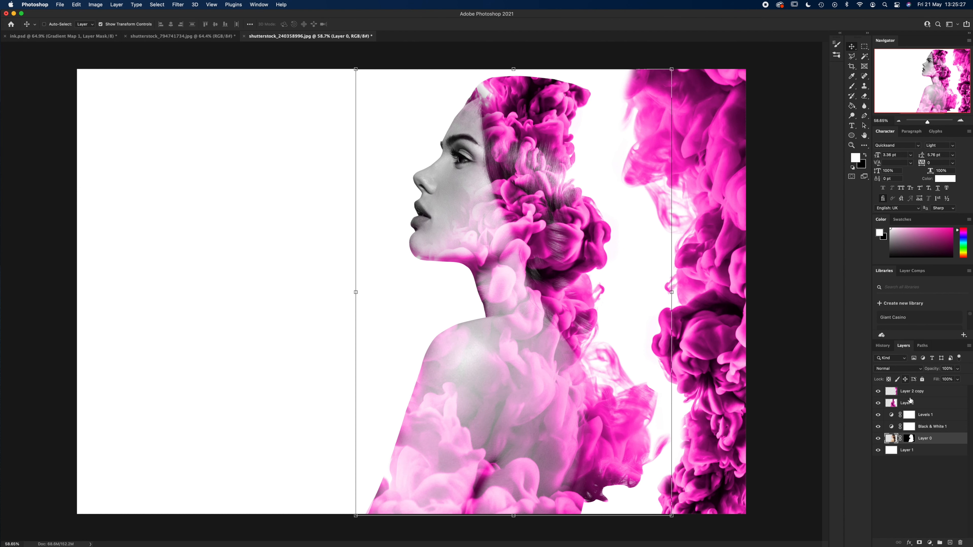
- Add a Gradient Map adjustment above the ink copy and display the Pinks presets for its gradient
click(927, 392)
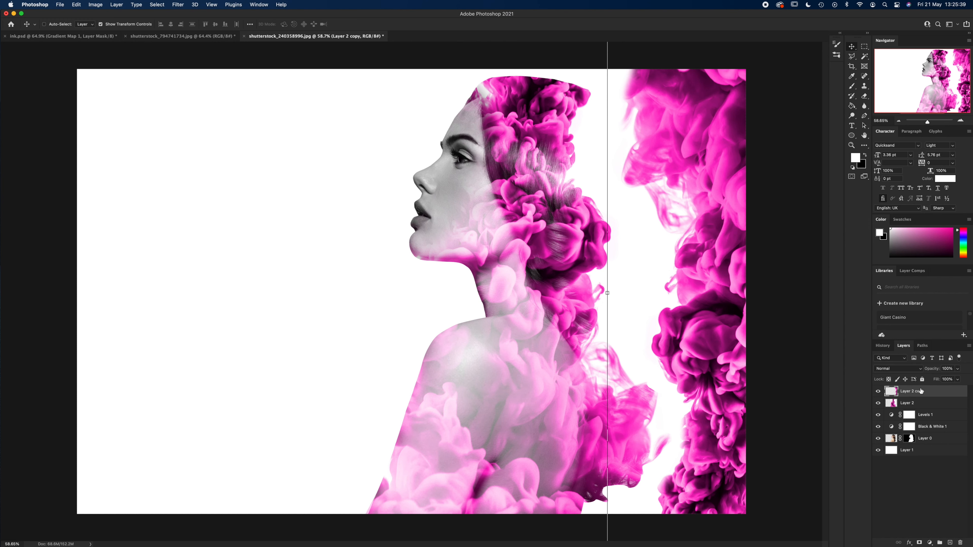
click(930, 542)
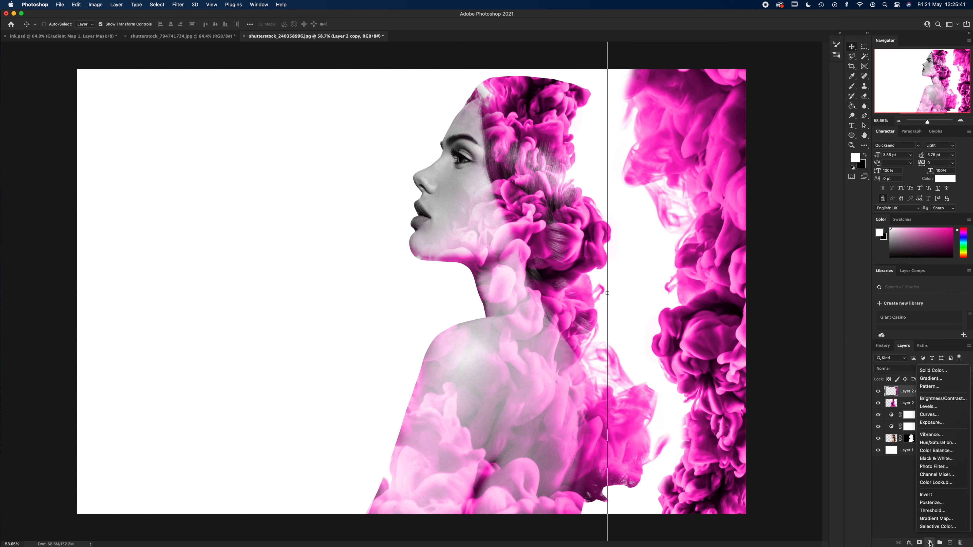
click(934, 519)
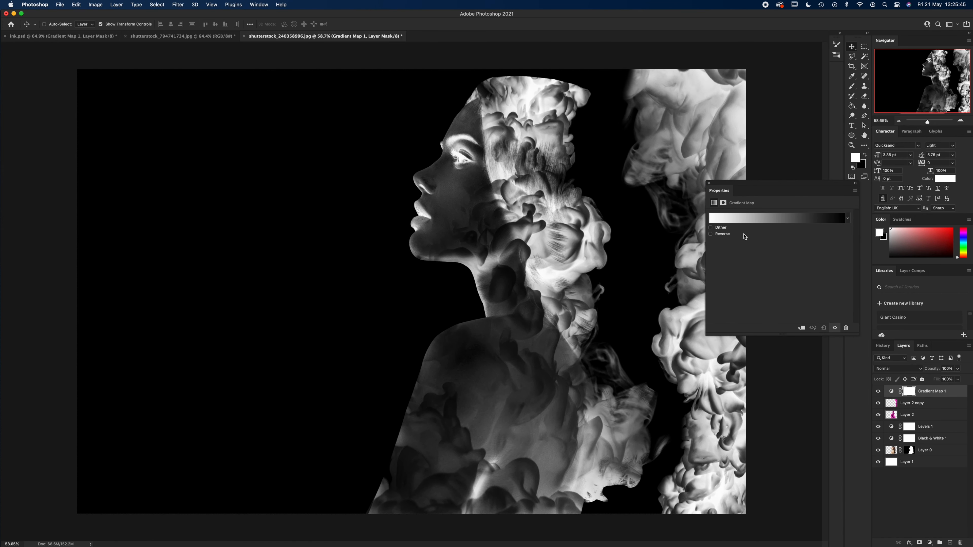
click(768, 218)
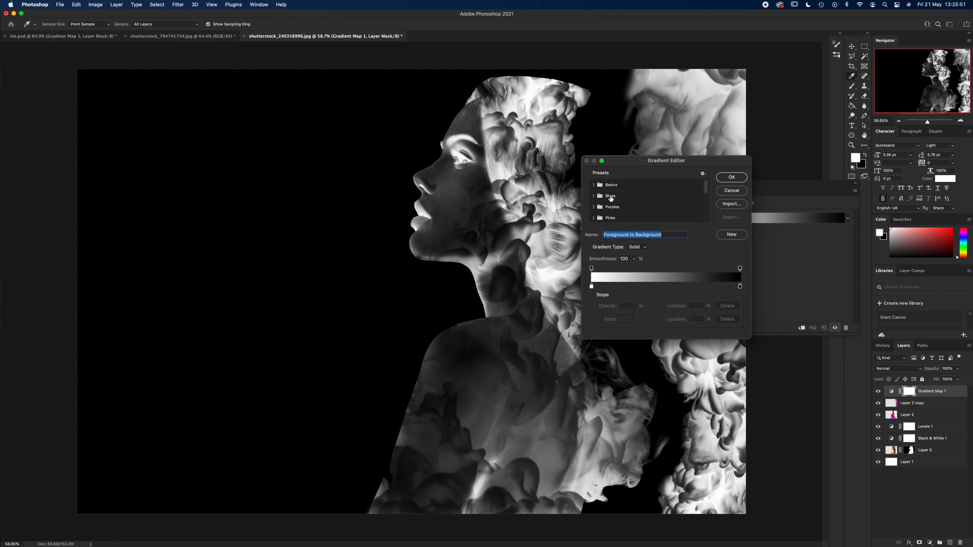
scroll(610, 198, down, 2)
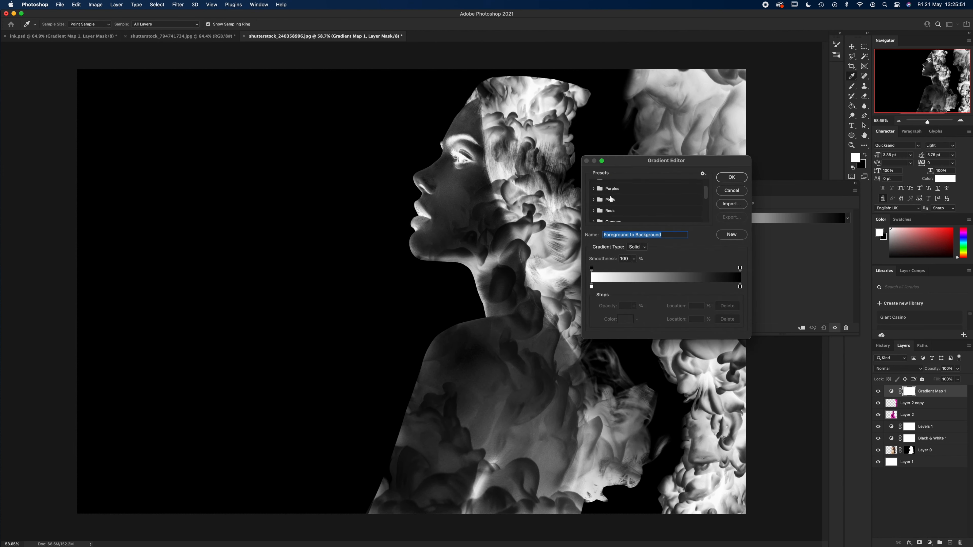
click(594, 201)
click(594, 200)
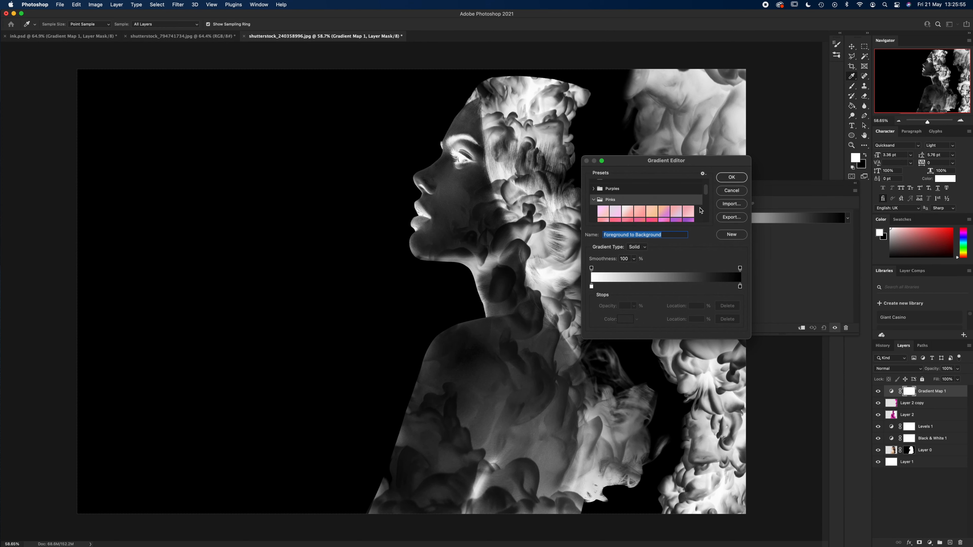
scroll(706, 193, down, 3)
- Try several Pinks presets on the gradient map, including Pink_04, Pink_11 and Pink_01
click(627, 188)
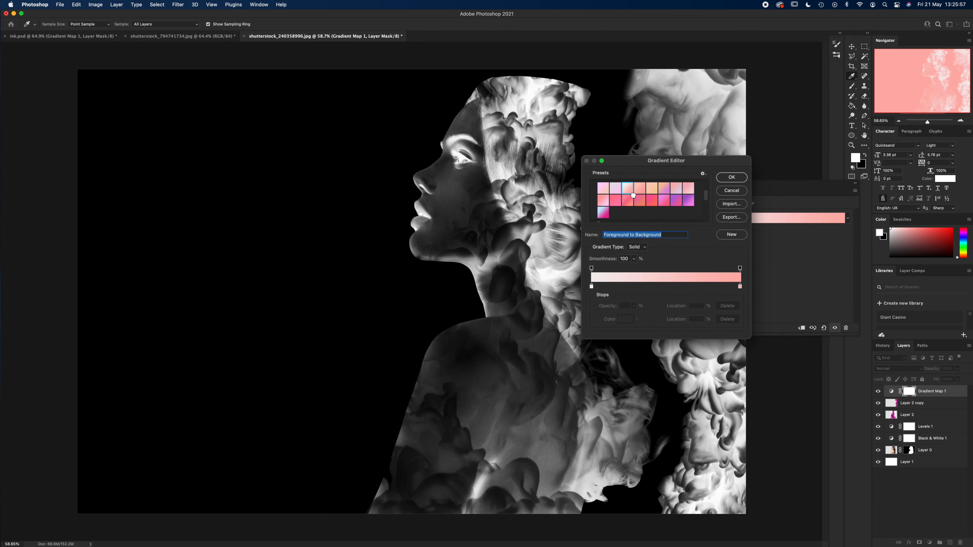
click(640, 190)
click(651, 190)
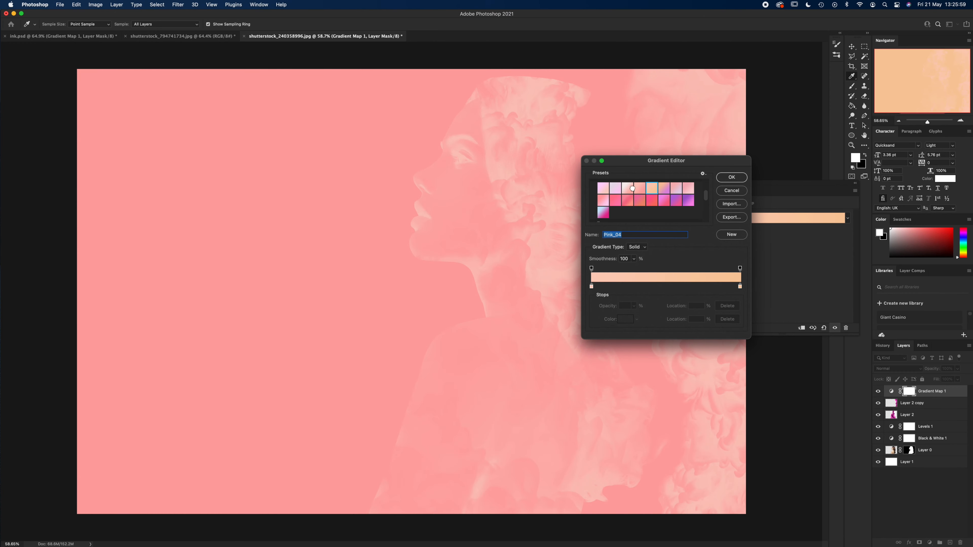
click(615, 189)
click(627, 200)
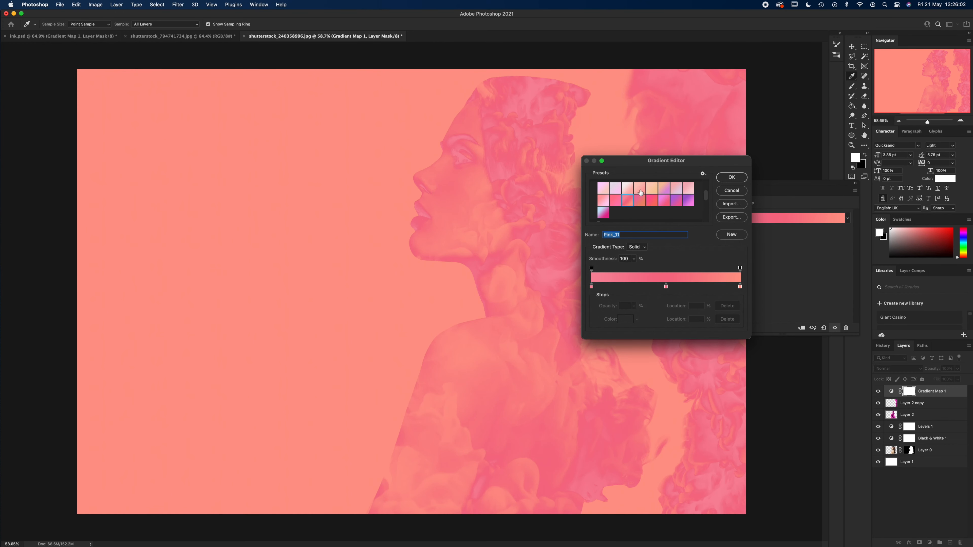
click(640, 188)
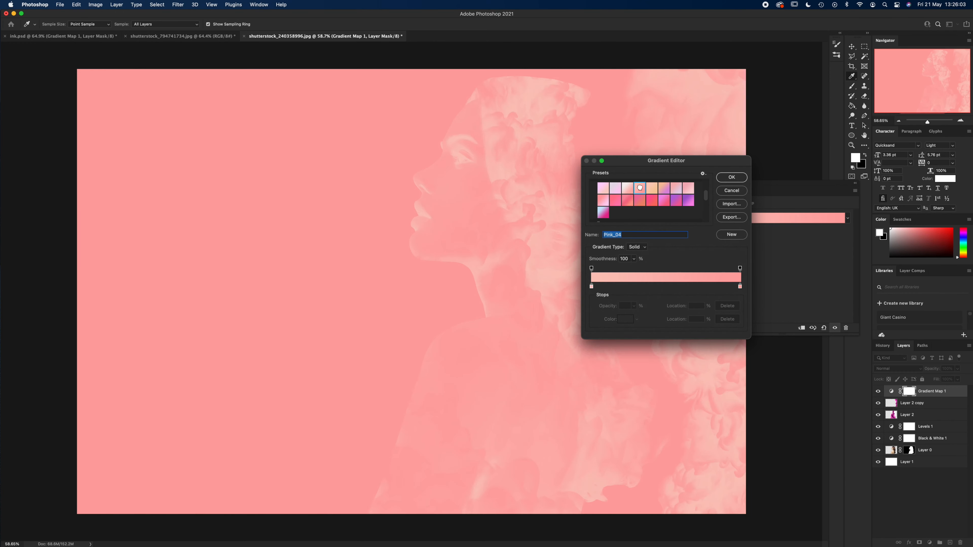
click(606, 189)
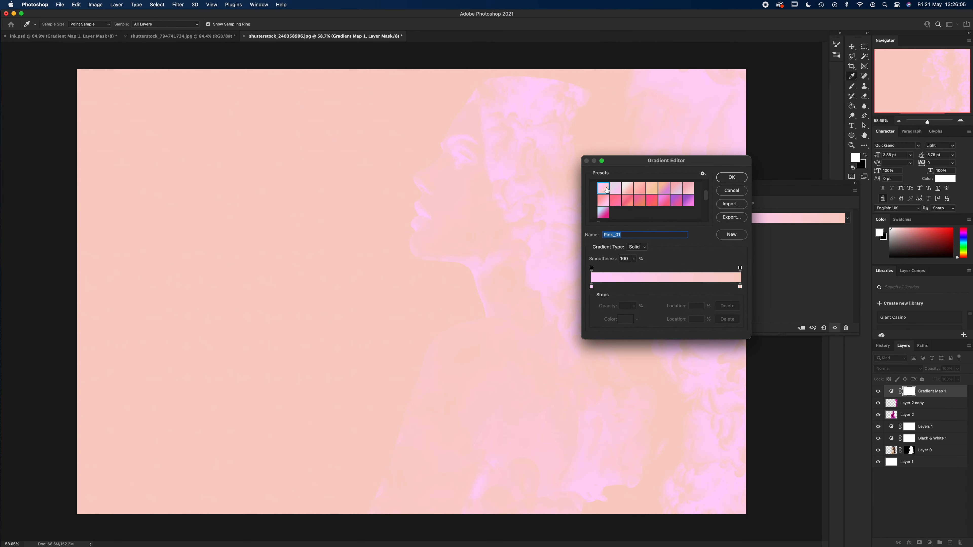
click(627, 188)
click(640, 188)
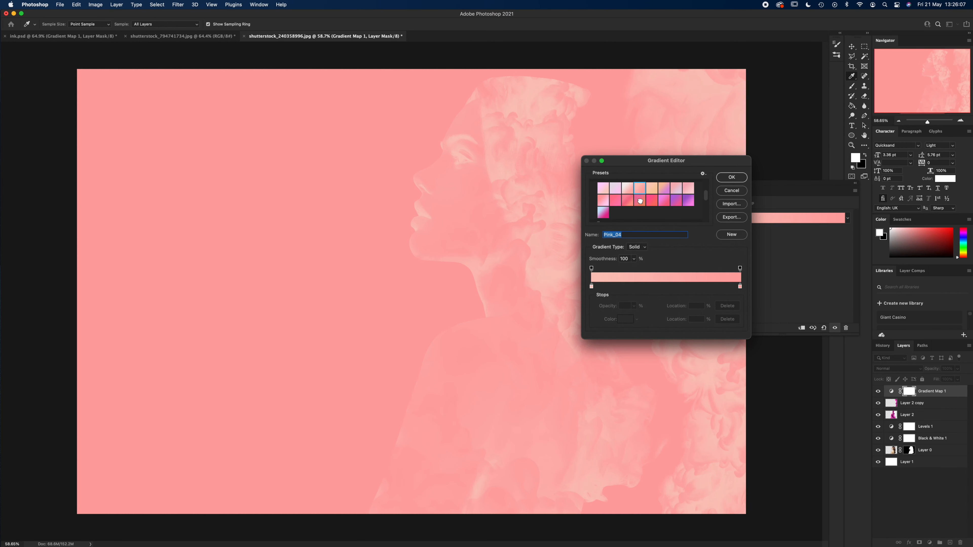
click(640, 201)
click(627, 200)
click(615, 200)
- Apply the Pink_09 preset to the gradient map and close its settings
click(603, 201)
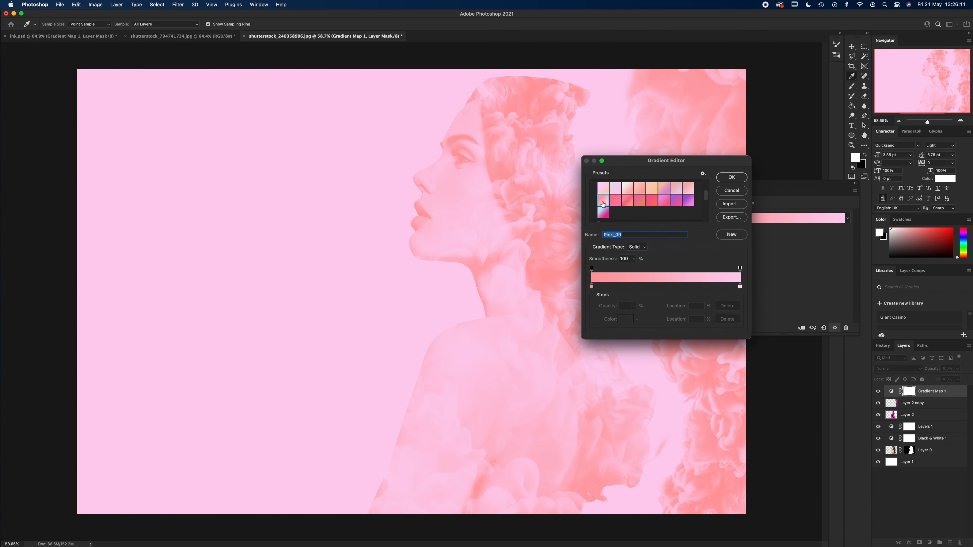
click(732, 177)
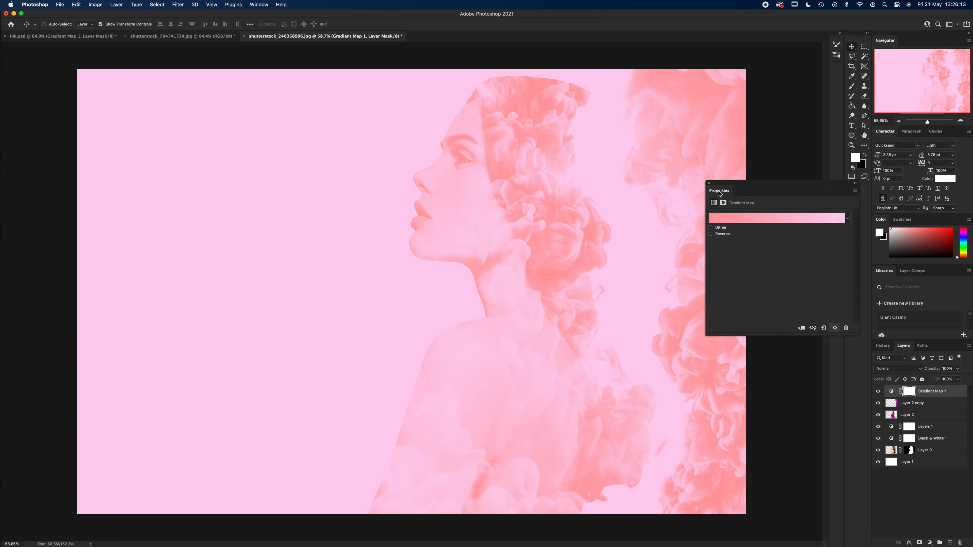
click(709, 185)
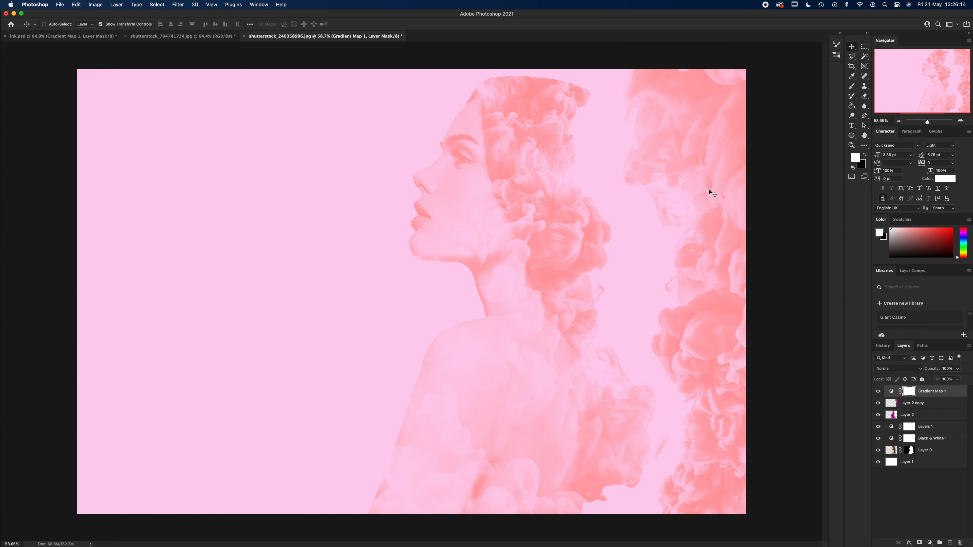
- Lower the Gradient Map layer's opacity to 39%, comparing the image with the adjustment hidden and shown
click(957, 370)
drag(960, 378, 940, 379)
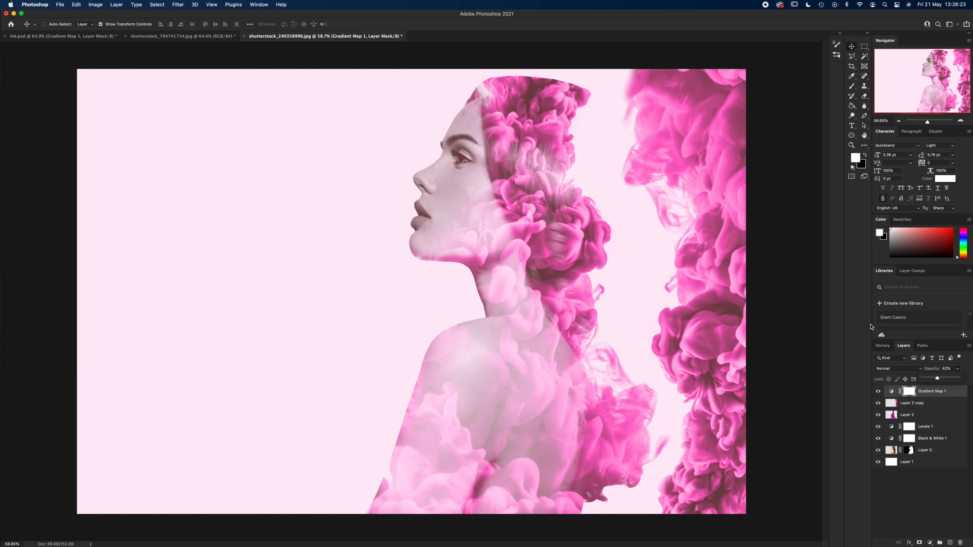
drag(935, 379, 934, 380)
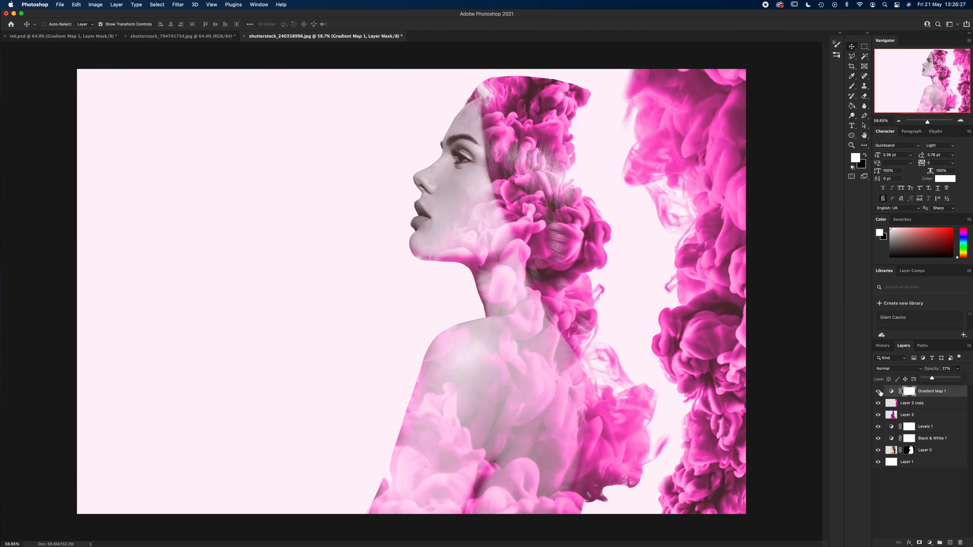
click(877, 391)
click(877, 392)
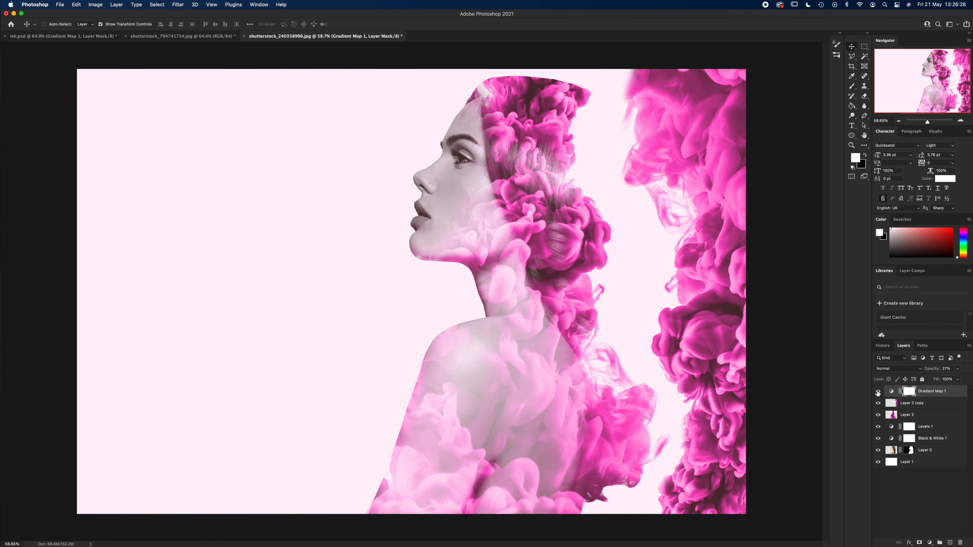
click(958, 368)
drag(943, 380, 947, 380)
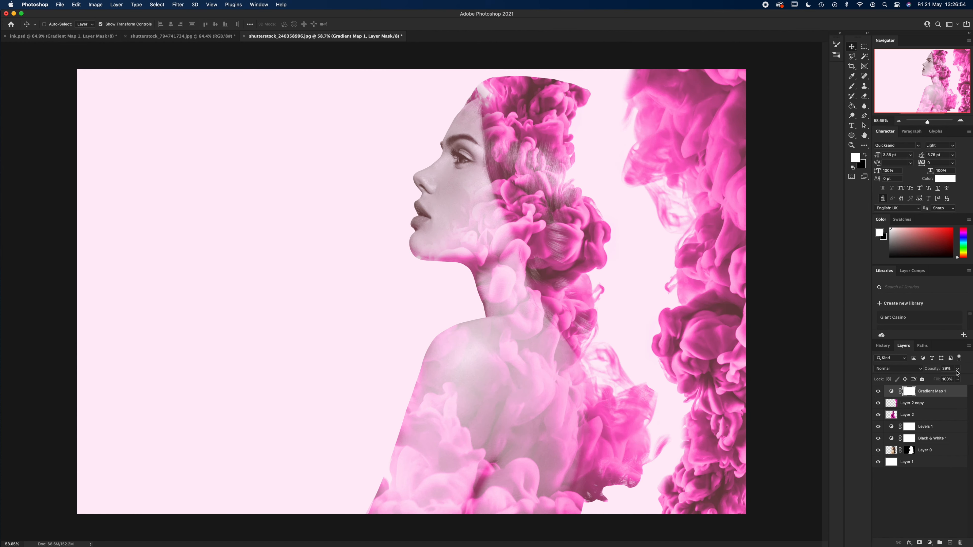
- Set the Gradient Map layer's blend mode to Multiply and its opacity to 51%
click(919, 369)
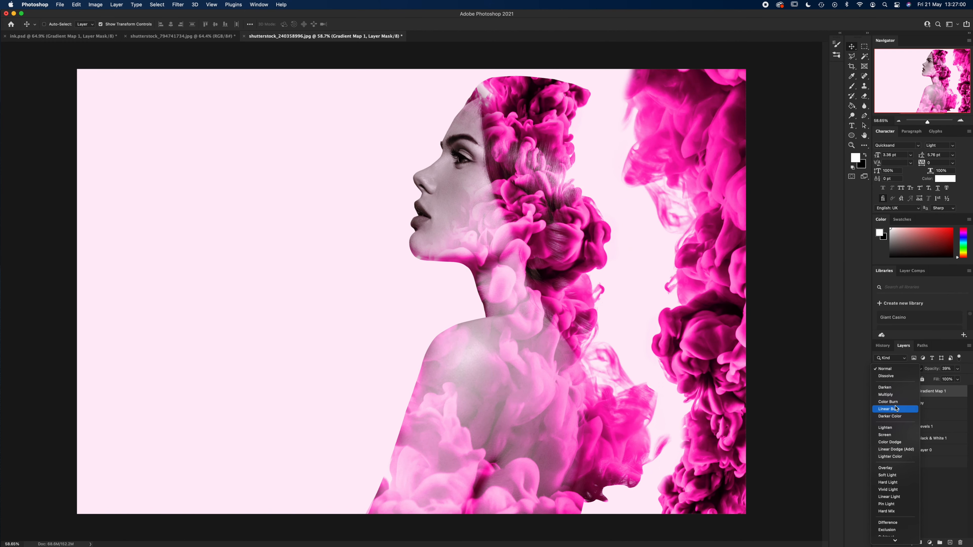
click(896, 396)
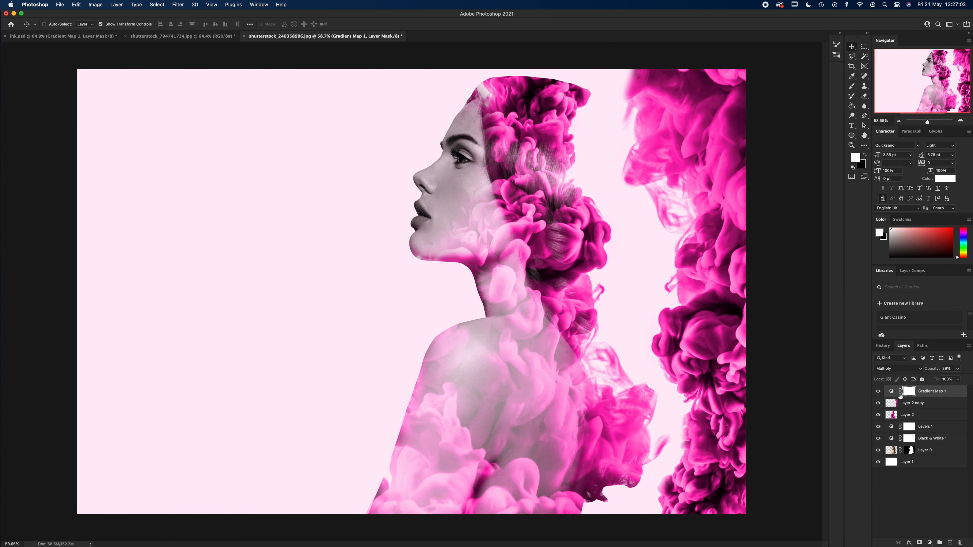
click(957, 368)
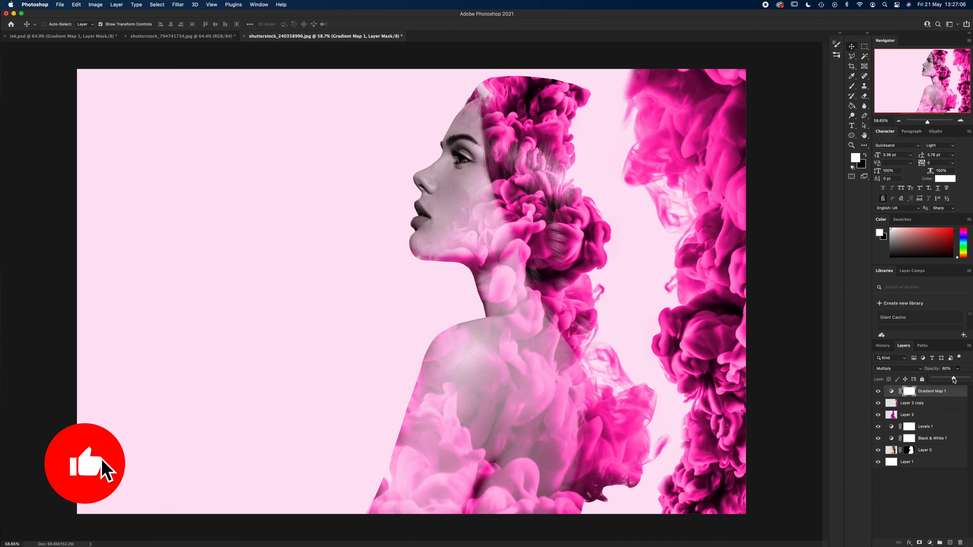
drag(951, 380, 953, 380)
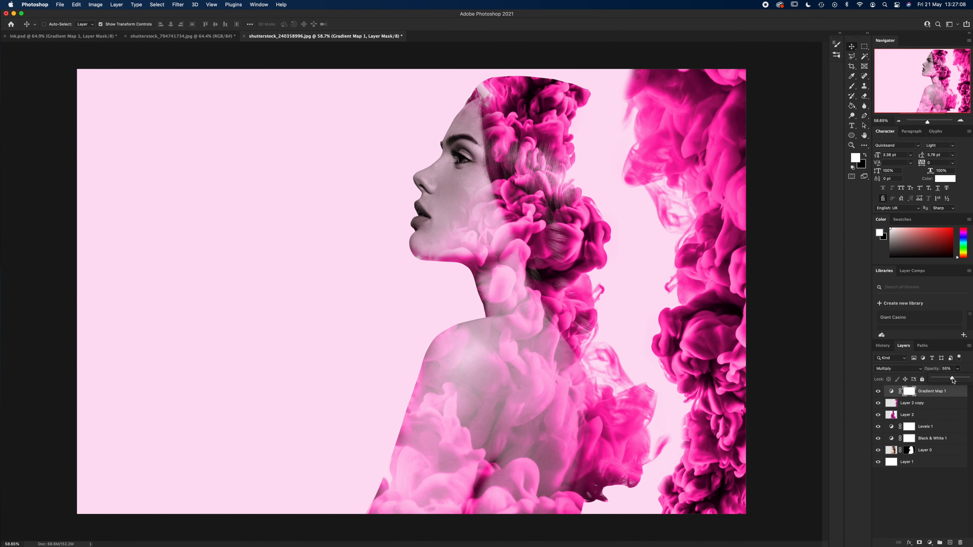
click(938, 392)
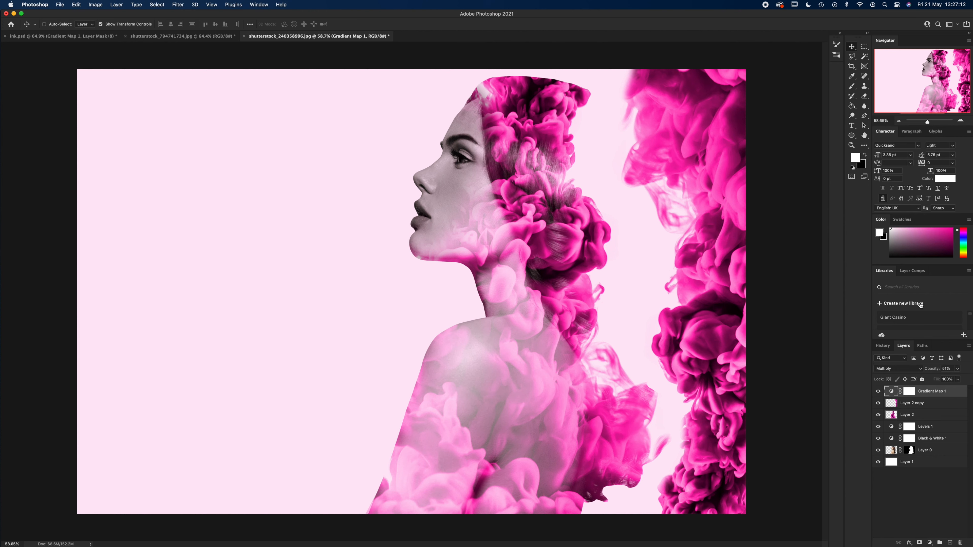